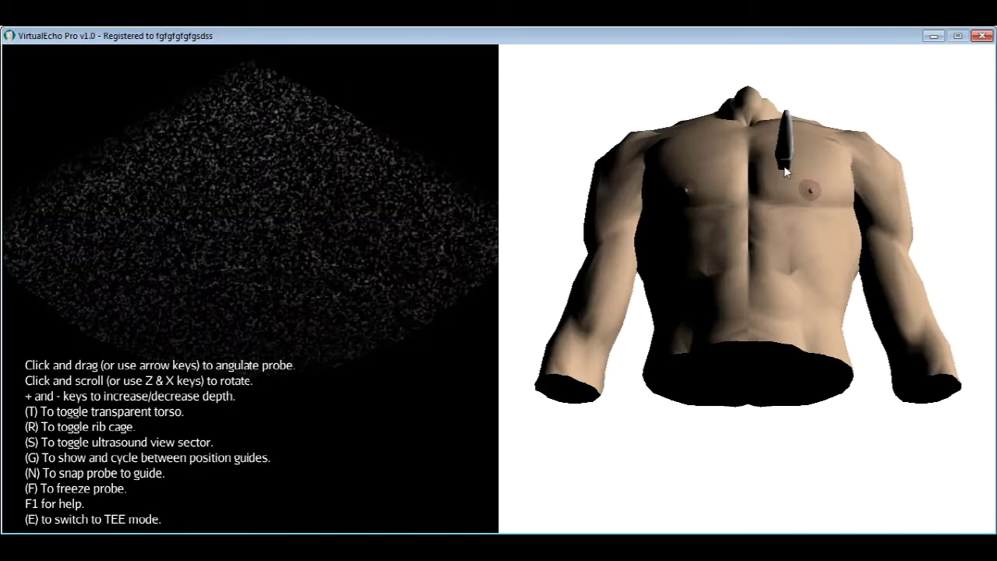
# Move the probe across the left chest to a spot just beside the sternum
pyautogui.moveTo(766, 205); pyautogui.dragTo(786, 420)
pyautogui.scroll(1, 806, 187)
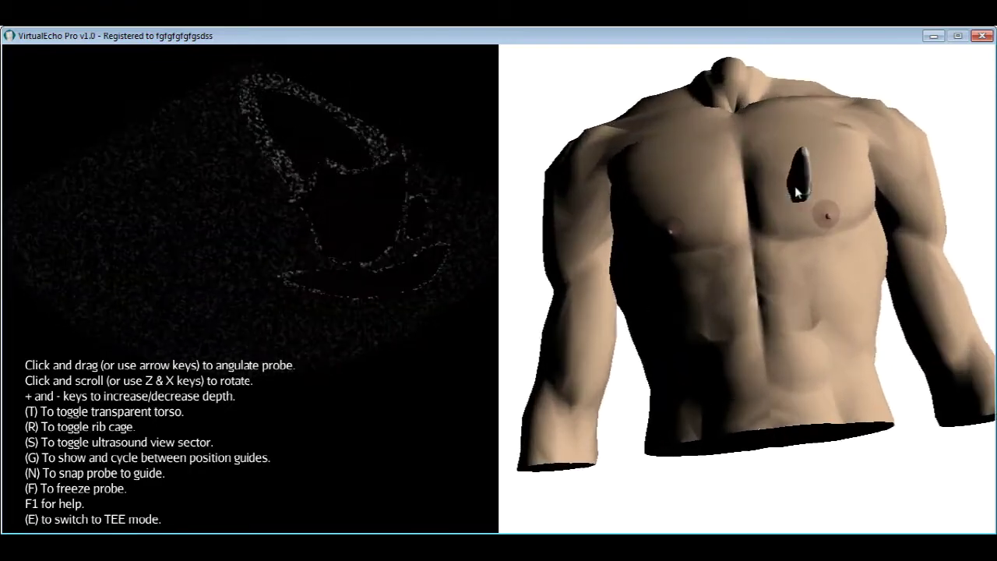
pyautogui.moveTo(791, 245); pyautogui.dragTo(776, 212)
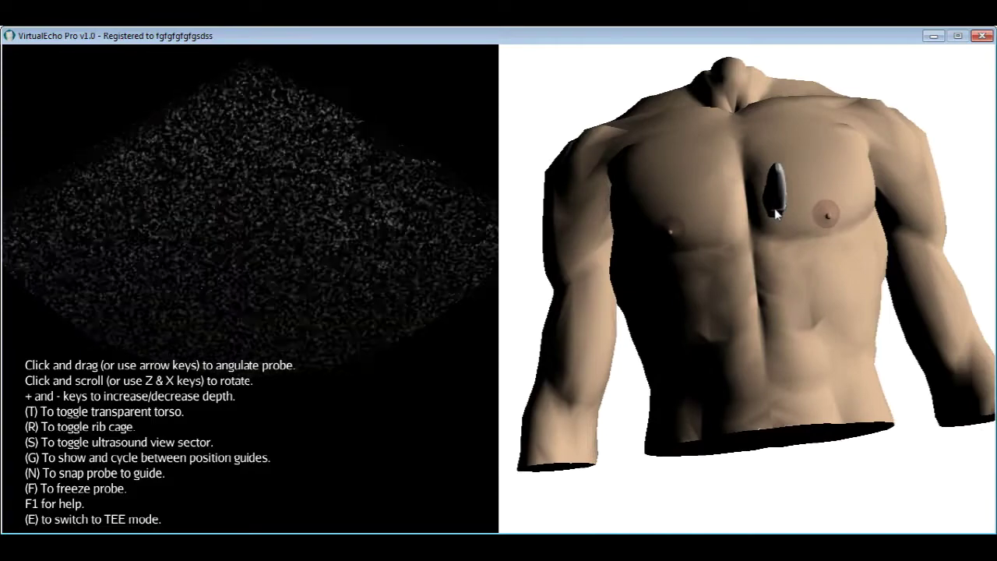
# Make the torso transparent, hide the rib cage, and bring the probe over the great vessels above the heart
pyautogui.press('t')
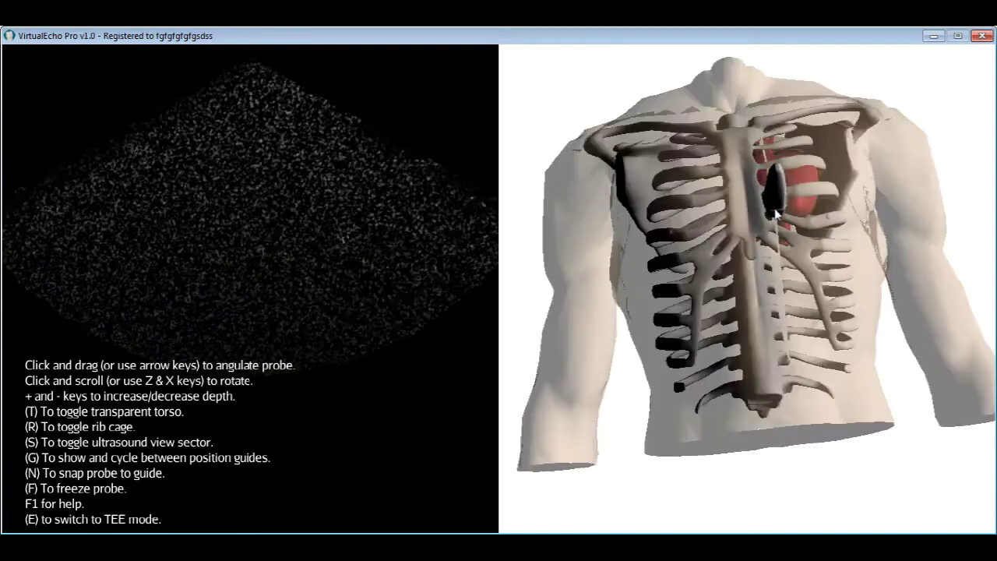
pyautogui.press('r')
pyautogui.moveTo(750, 222); pyautogui.dragTo(826, 295)
pyautogui.moveTo(850, 332); pyautogui.dragTo(865, 348)
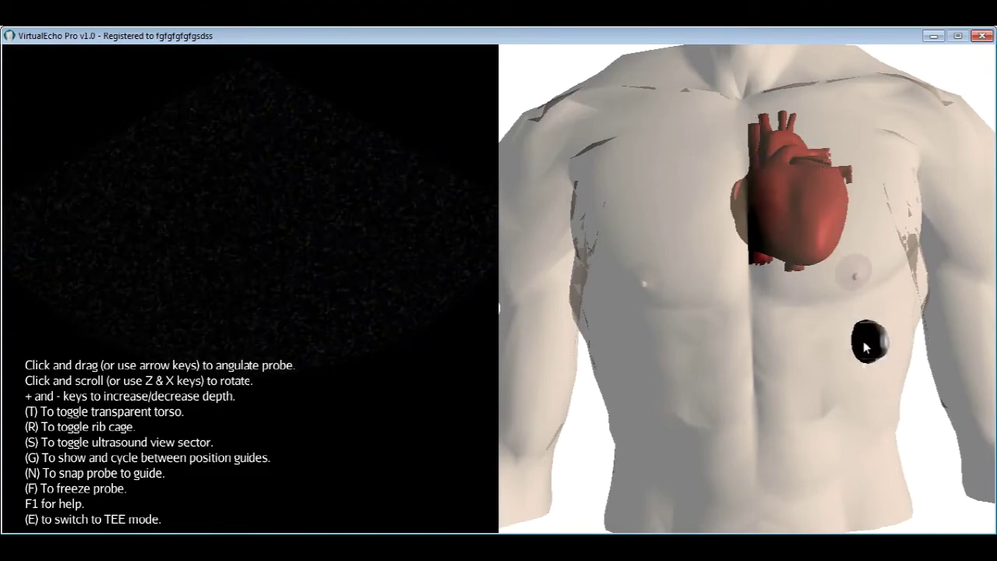
pyautogui.moveTo(865, 349); pyautogui.dragTo(767, 161)
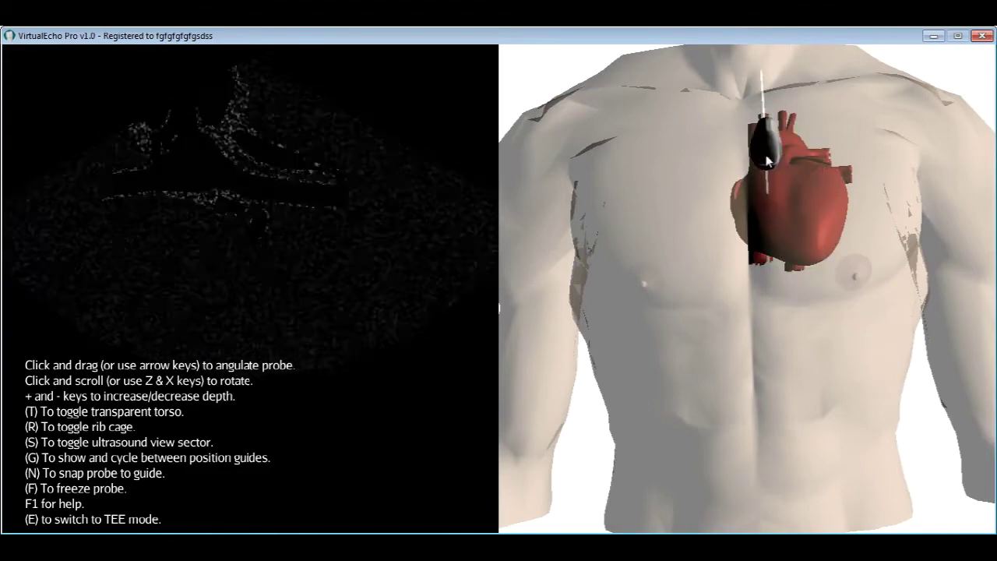
# Show the rib cage to check the probe's position near the heart's apex, and hide it again
pyautogui.press('r')
pyautogui.moveTo(768, 160); pyautogui.dragTo(842, 262)
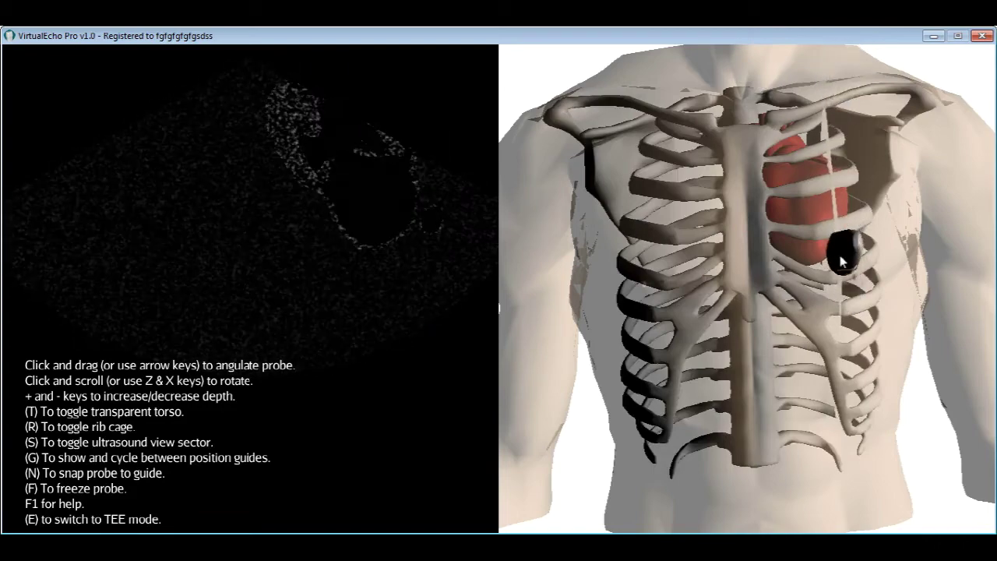
pyautogui.press('r')
pyautogui.moveTo(833, 262); pyautogui.dragTo(698, 446)
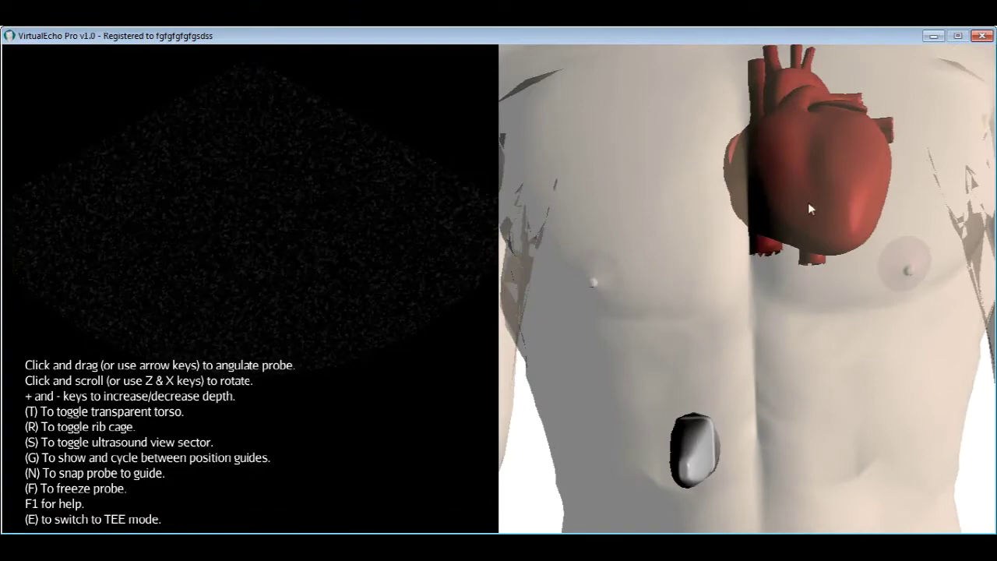
# Examine the exposed heart model from the front and from the neck end of the torso
pyautogui.scroll(-3, 807, 228)
pyautogui.moveTo(807, 228); pyautogui.dragTo(878, 254, button='right')
pyautogui.scroll(3, 745, 189)
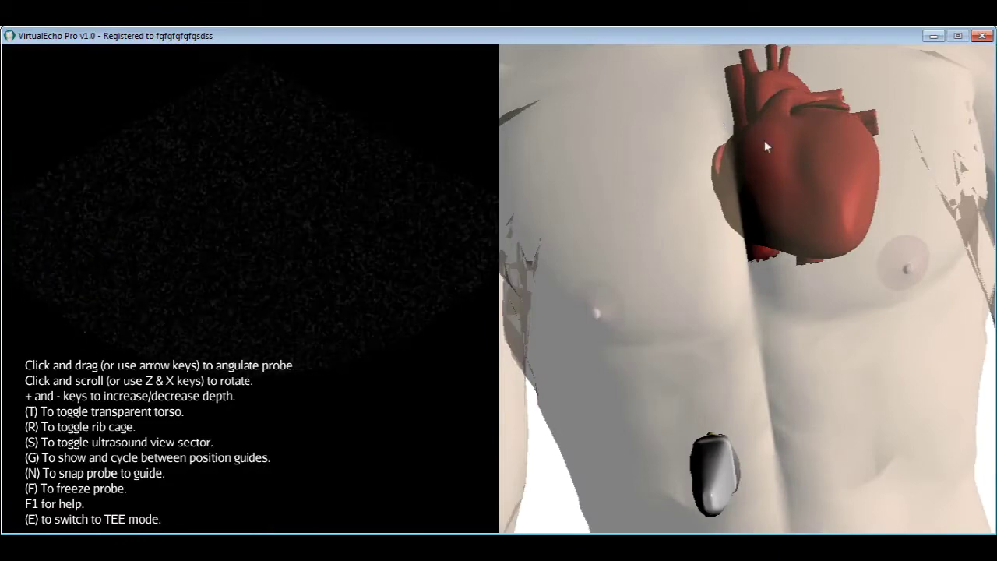
pyautogui.moveTo(768, 169); pyautogui.dragTo(584, 222, button='right')
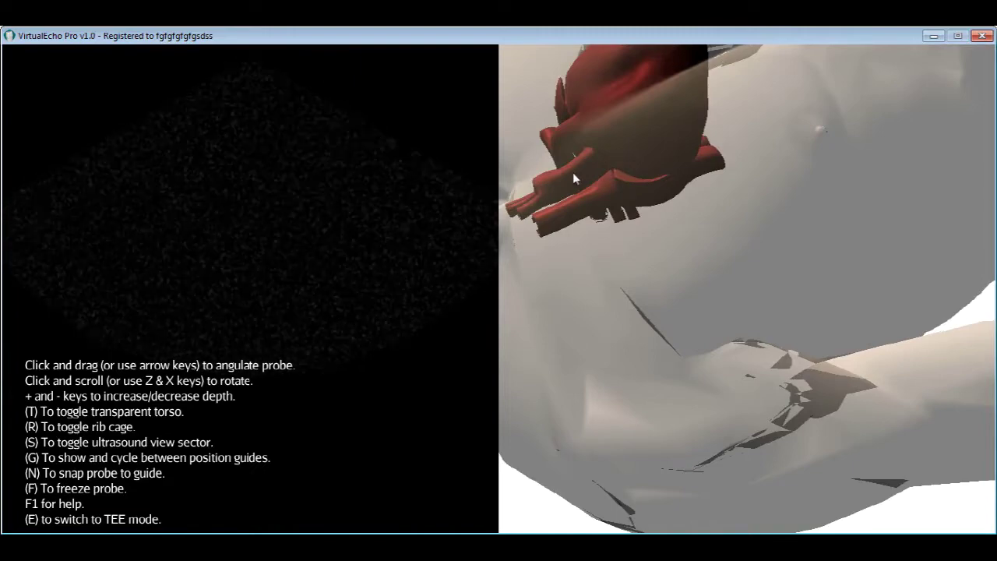
pyautogui.moveTo(518, 200); pyautogui.dragTo(600, 173, button='right')
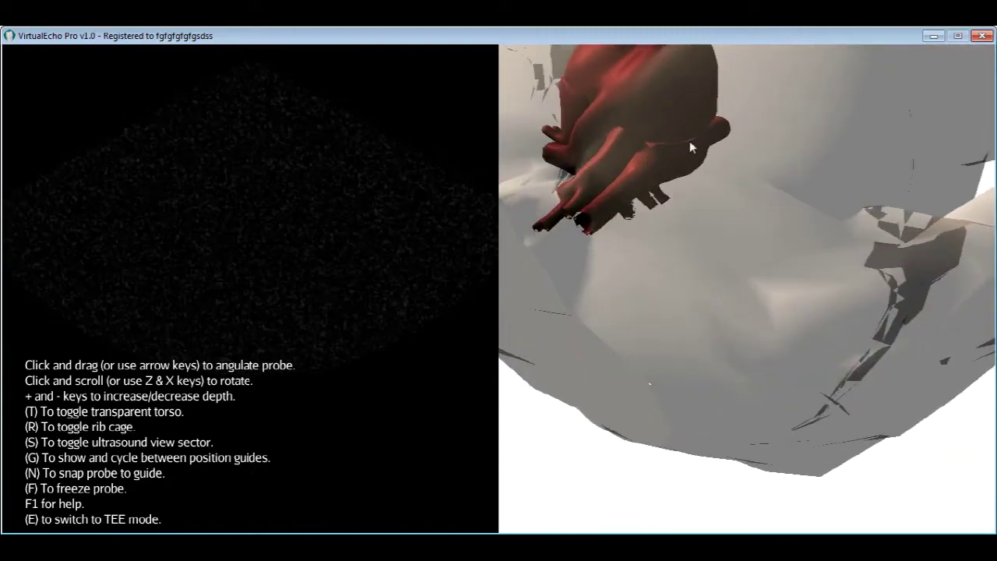
pyautogui.moveTo(625, 147); pyautogui.dragTo(613, 88, button='right')
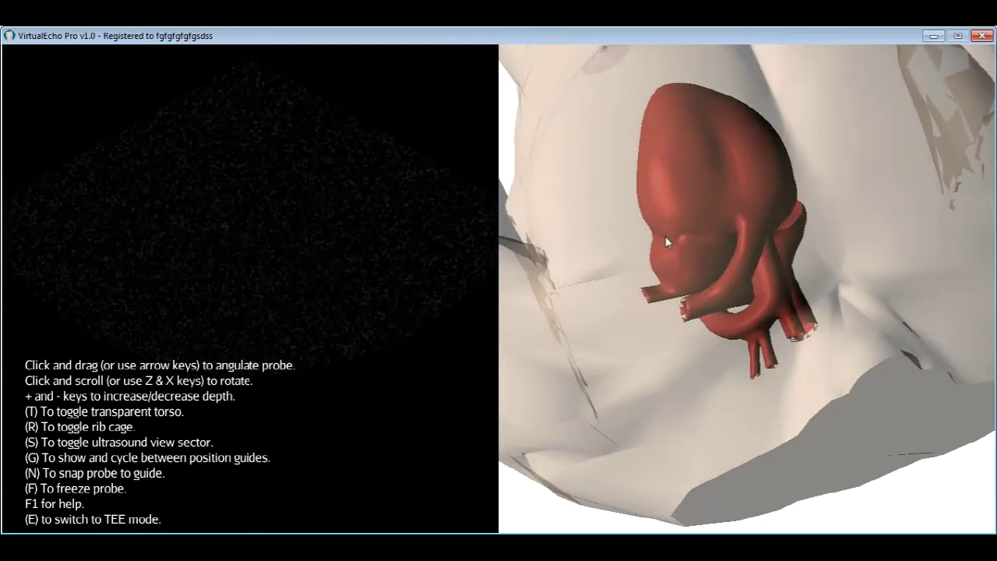
# Examine the great vessels at the heart's base from several angles around the neck end, finishing in the front view
pyautogui.moveTo(656, 234); pyautogui.dragTo(777, 206)
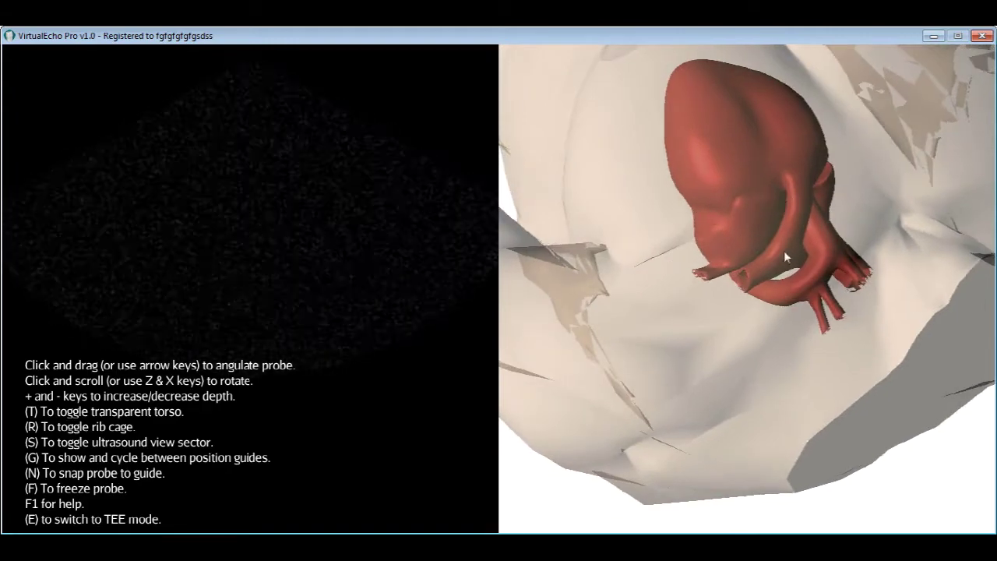
pyautogui.moveTo(686, 239); pyautogui.dragTo(735, 278)
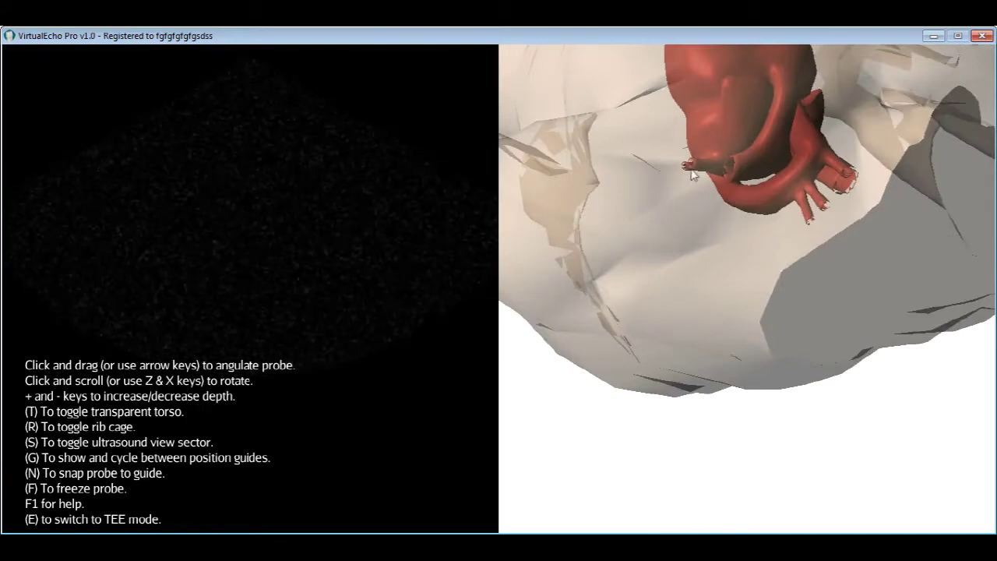
pyautogui.moveTo(722, 156); pyautogui.dragTo(693, 234)
pyautogui.moveTo(815, 174); pyautogui.dragTo(809, 178)
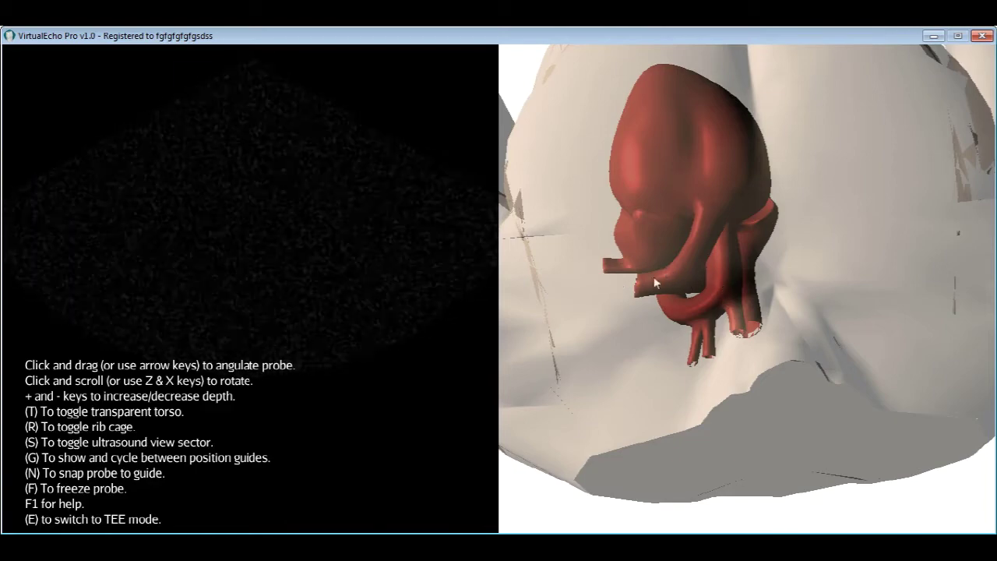
pyautogui.moveTo(699, 282); pyautogui.dragTo(687, 159)
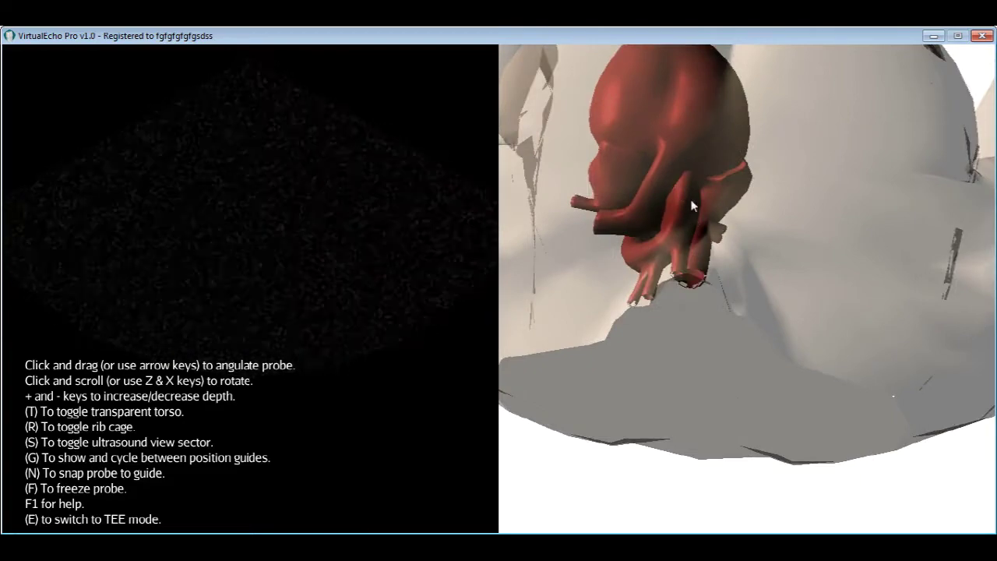
pyautogui.moveTo(666, 271); pyautogui.dragTo(608, 214)
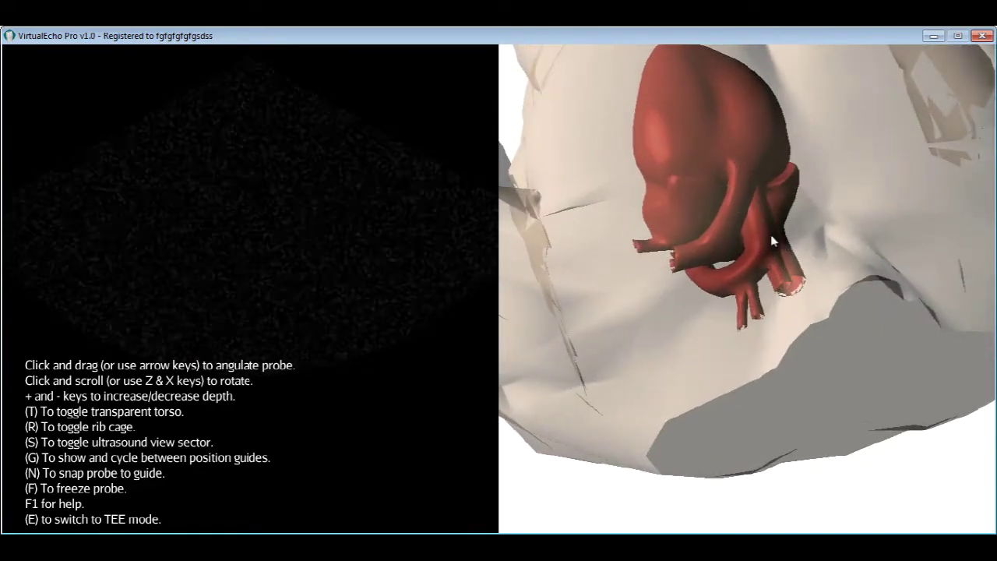
pyautogui.moveTo(792, 322); pyautogui.dragTo(779, 203)
pyautogui.moveTo(796, 265); pyautogui.dragTo(794, 325)
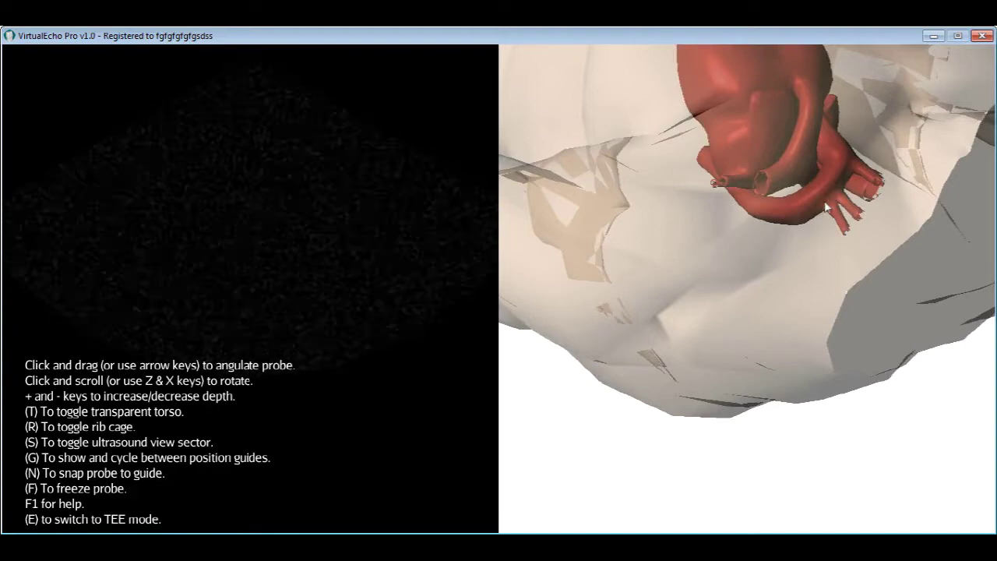
pyautogui.moveTo(823, 228); pyautogui.dragTo(823, 205)
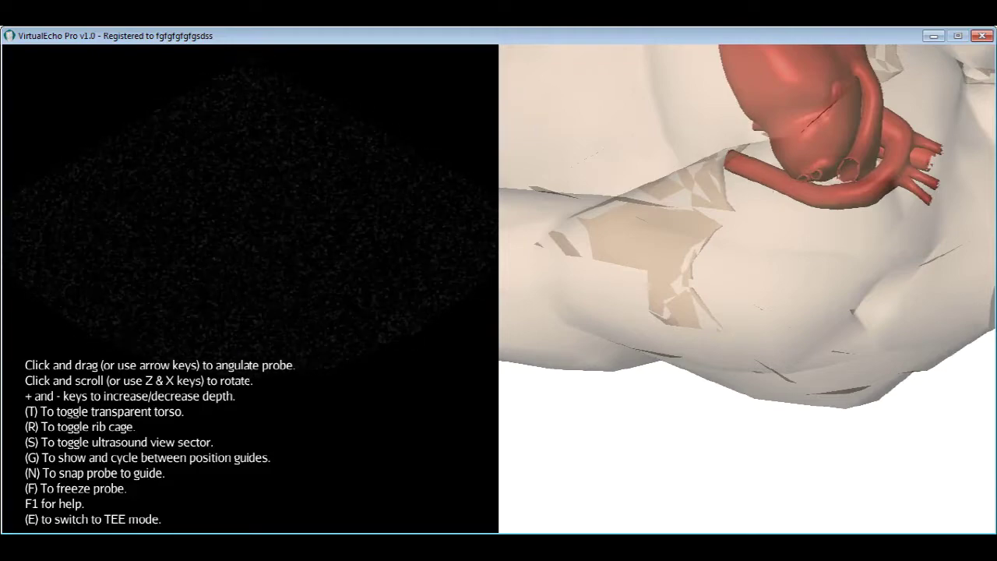
pyautogui.moveTo(650, 189); pyautogui.dragTo(748, 210)
pyautogui.moveTo(662, 152); pyautogui.dragTo(756, 138)
pyautogui.moveTo(763, 273); pyautogui.dragTo(738, 313)
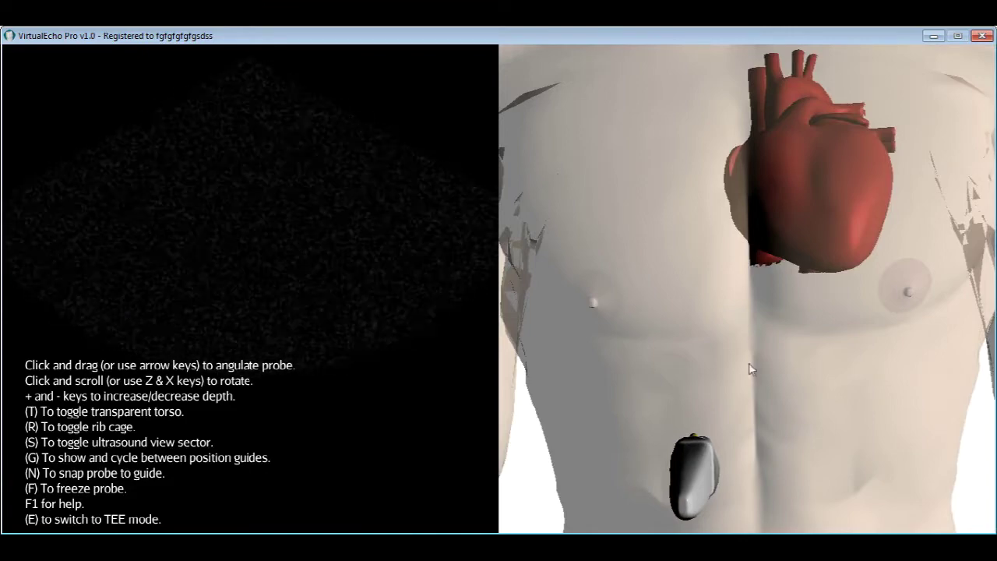
# Place the probe on the chest directly over the middle of the heart and rotate it
pyautogui.scroll(-3, 750, 316)
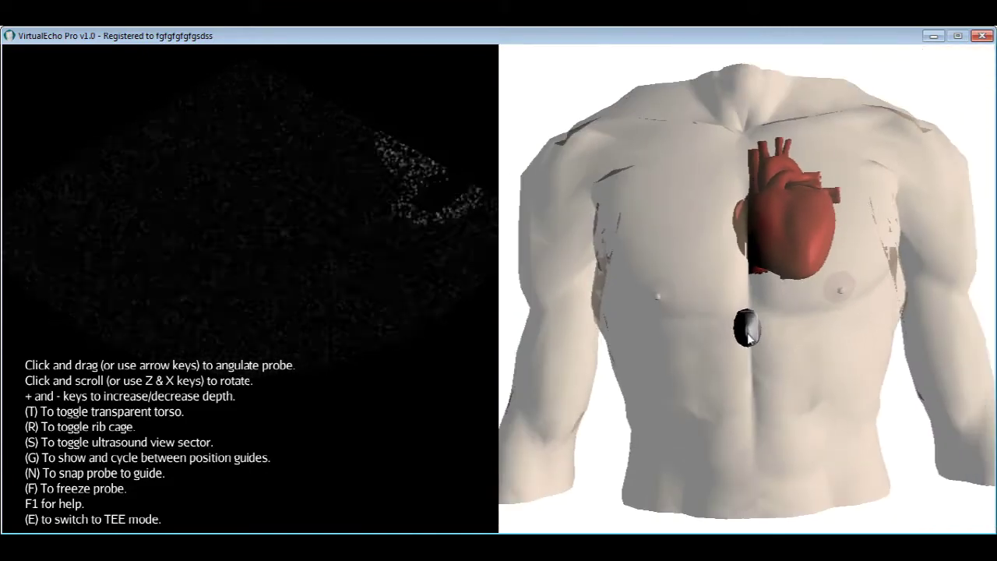
pyautogui.moveTo(748, 337); pyautogui.dragTo(788, 236)
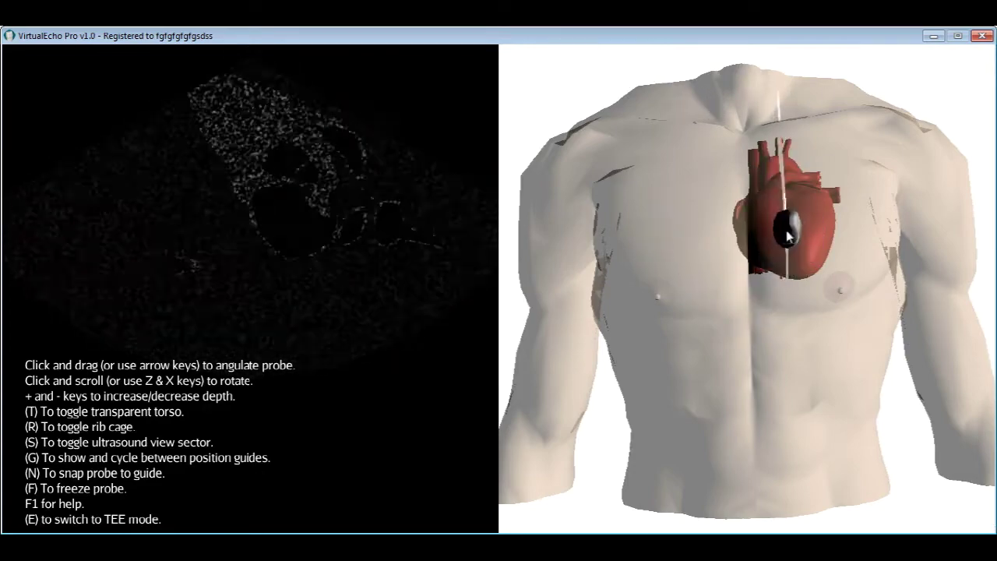
pyautogui.scroll(-6, 787, 232)
pyautogui.scroll(2, 787, 232)
pyautogui.scroll(-6, 789, 236)
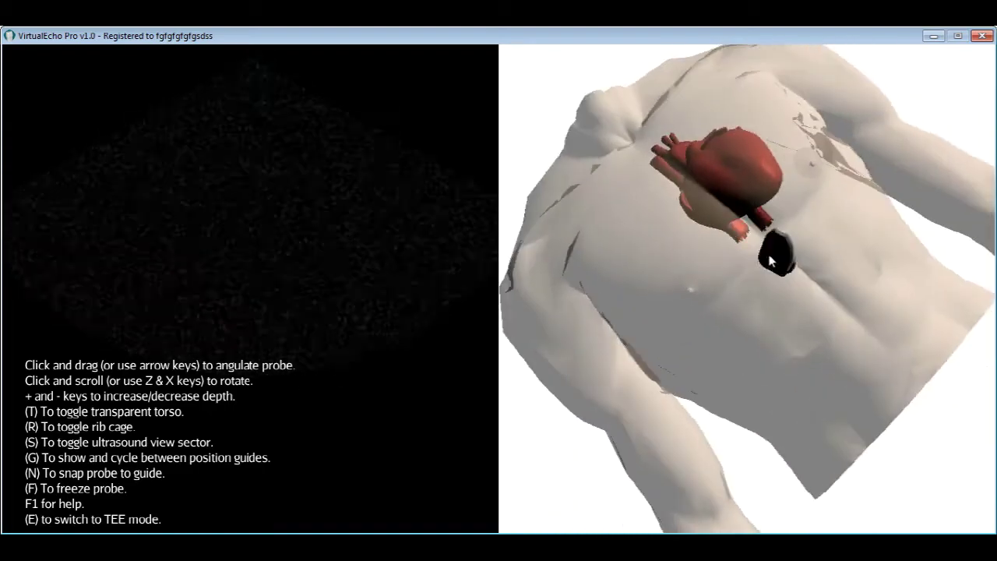
# Place the probe over the heart's upper edge in the oblique view and rotate its scan plane
pyautogui.moveTo(770, 250); pyautogui.dragTo(730, 148)
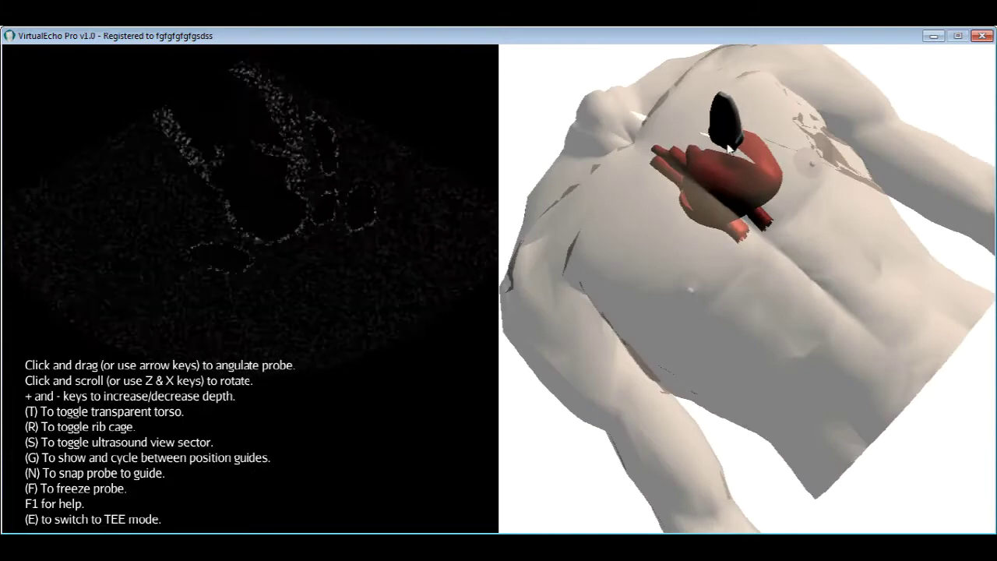
pyautogui.scroll(-5, 730, 148)
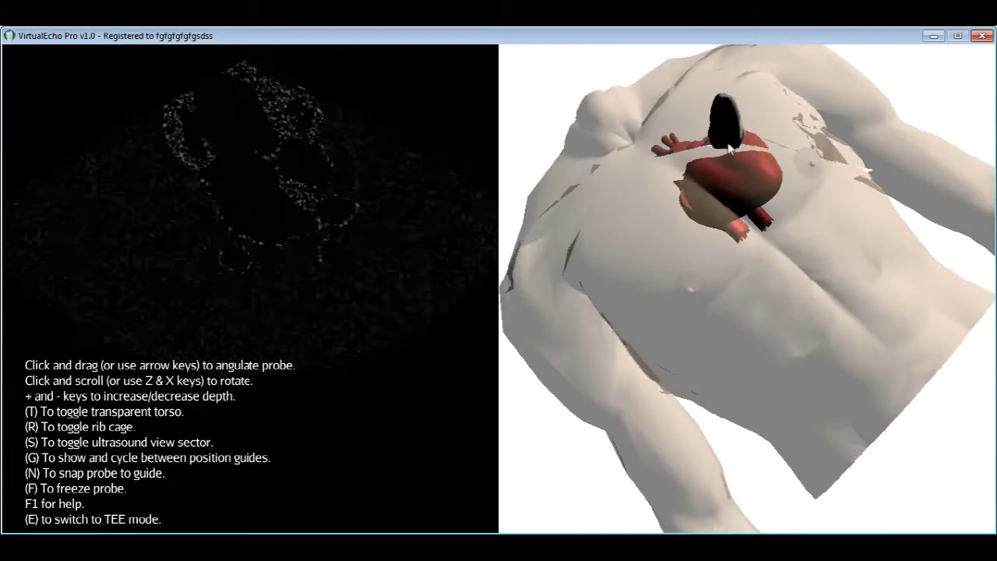
pyautogui.scroll(-5, 730, 148)
# Reposition the probe over the front of the heart and rotate its scan plane diagonally toward the left side of the chest
pyautogui.moveTo(730, 148); pyautogui.dragTo(878, 277)
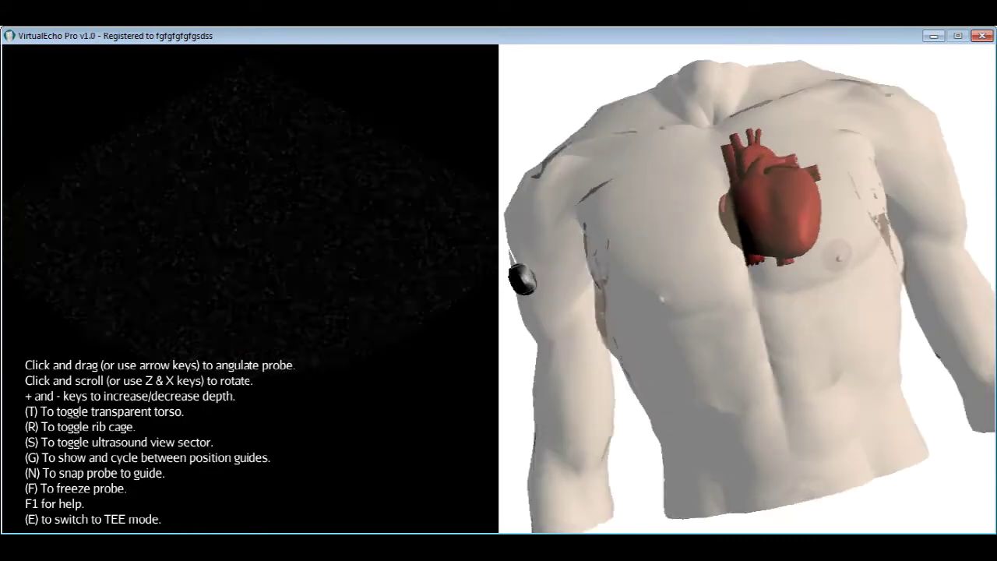
pyautogui.moveTo(522, 281); pyautogui.dragTo(777, 212)
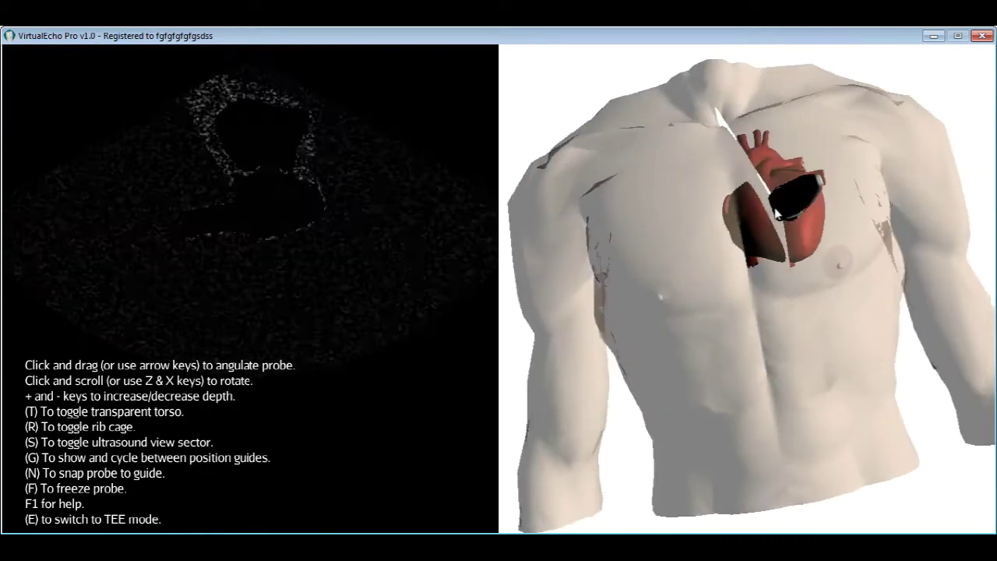
pyautogui.scroll(-4, 777, 212)
pyautogui.scroll(-6, 782, 215)
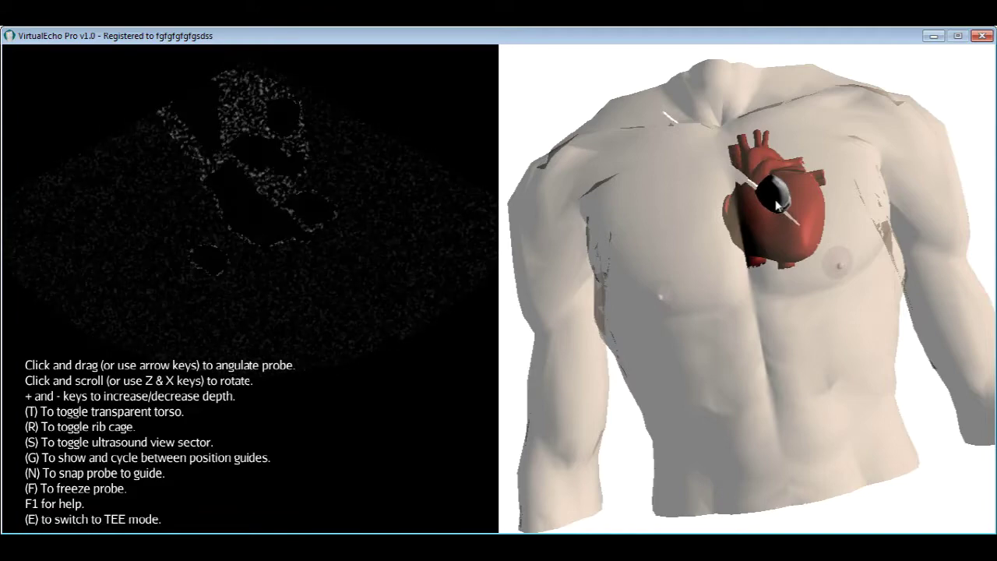
pyautogui.scroll(-4, 787, 221)
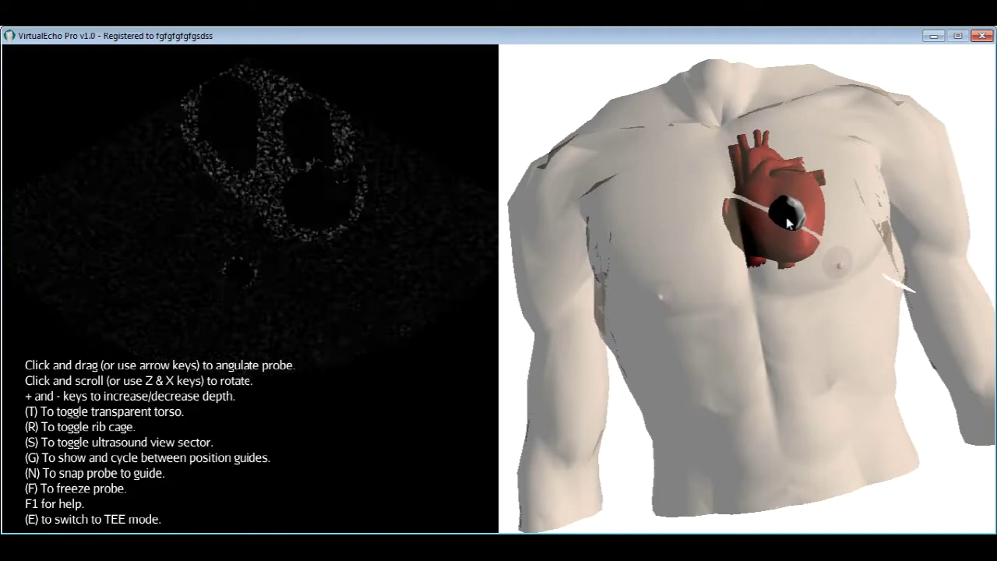
# Shift the probe slightly toward the sternum and angulate it up and down to sweep the scan plane through the heart
pyautogui.moveTo(782, 214)
pyautogui.mouseDown()
pyautogui.moveTo(766, 207)
pyautogui.moveTo(777, 209)
pyautogui.mouseUp()
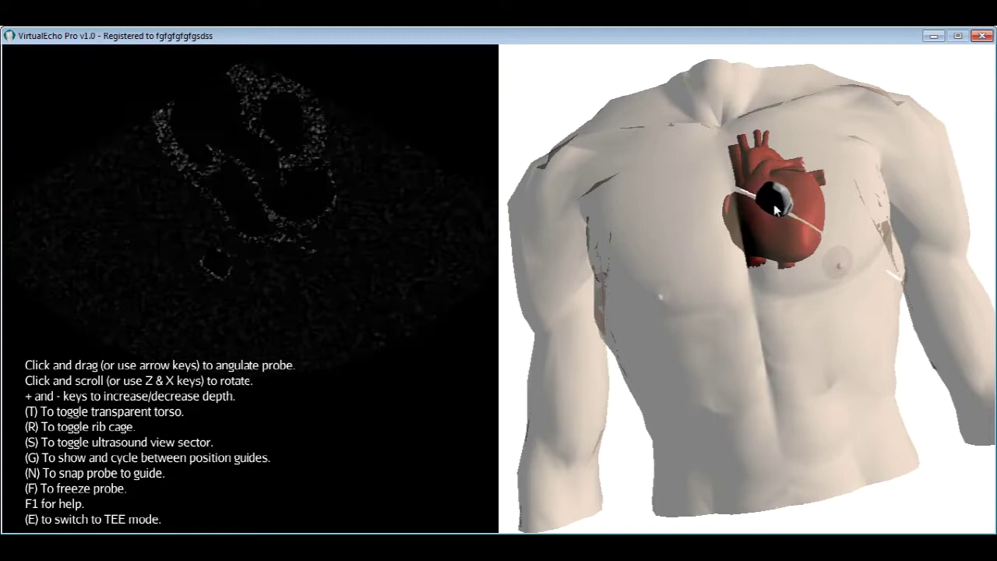
pyautogui.moveTo(775, 209)
pyautogui.mouseDown()
pyautogui.moveTo(771, 200)
pyautogui.moveTo(755, 212)
pyautogui.moveTo(771, 200)
pyautogui.moveTo(777, 209)
pyautogui.mouseUp()
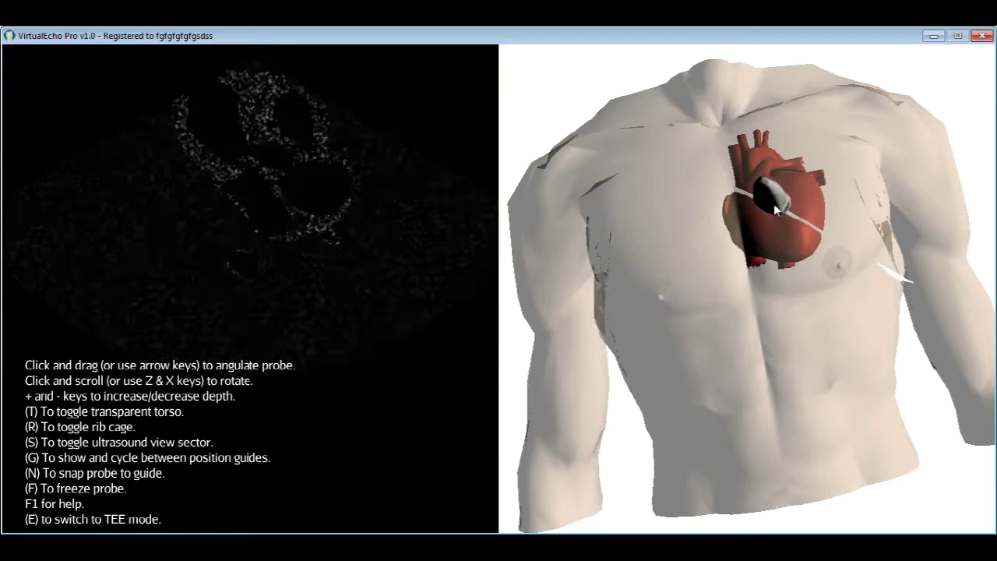
pyautogui.press('Down')
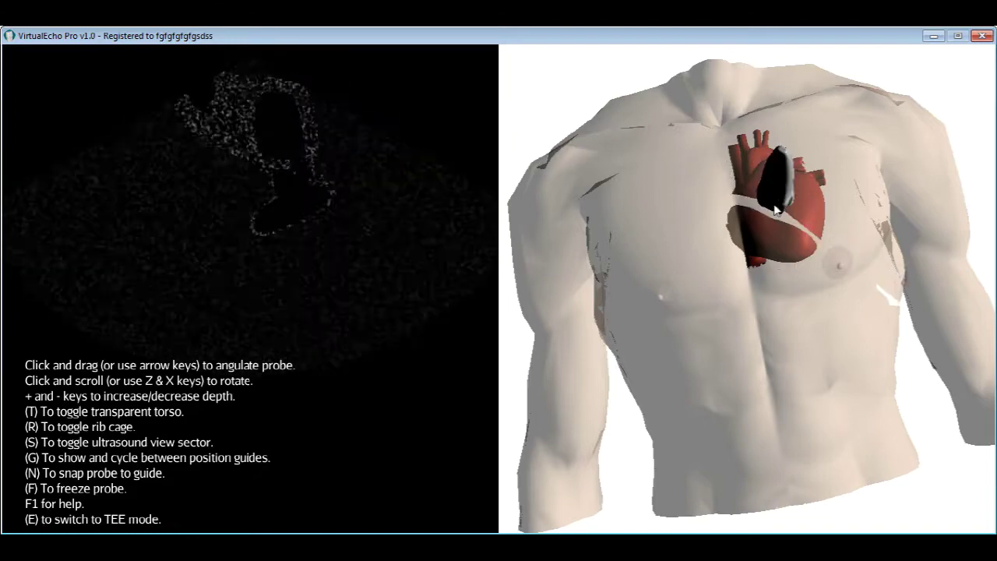
pyautogui.scroll(-3, 776, 209)
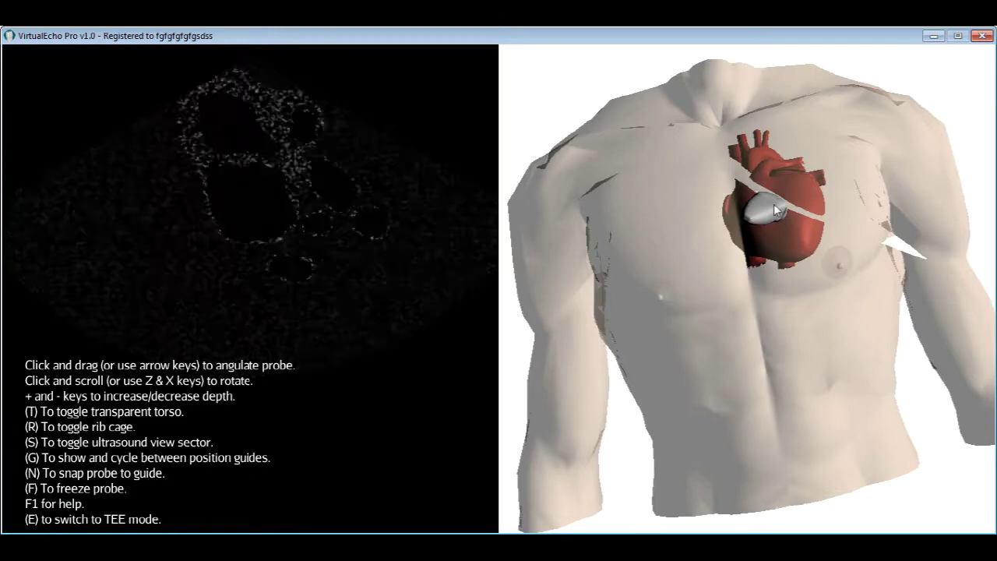
pyautogui.scroll(-4, 776, 209)
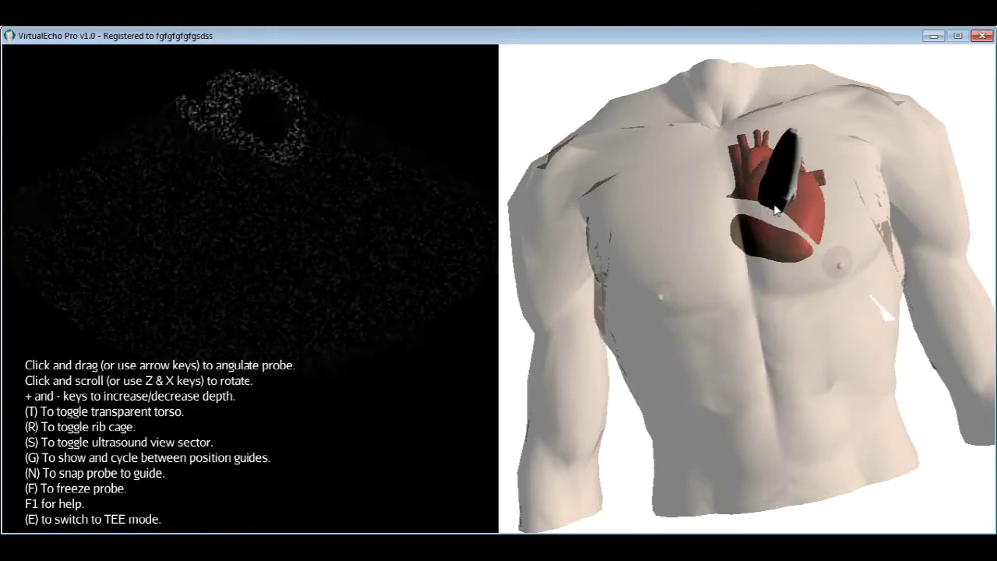
pyautogui.scroll(-5, 775, 208)
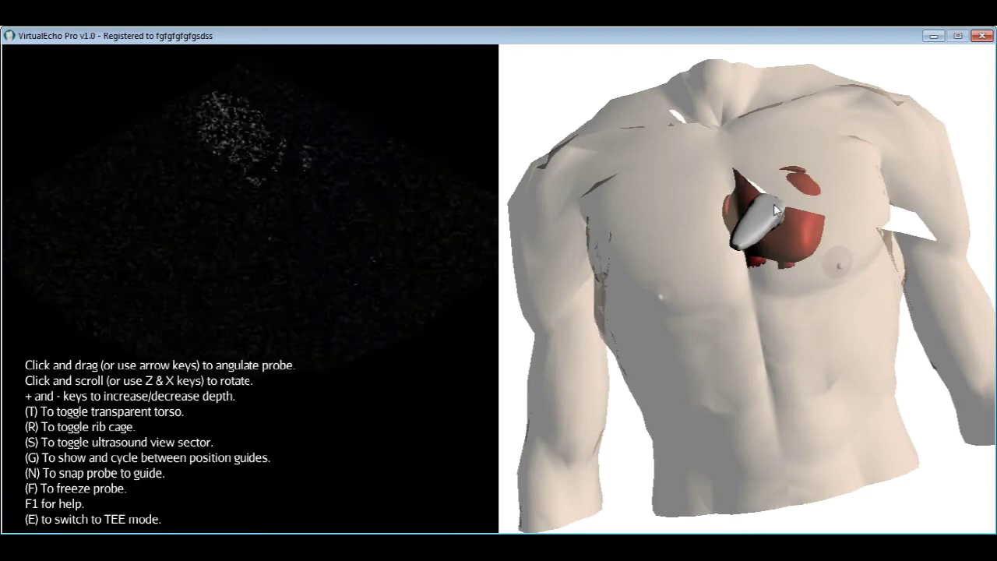
pyautogui.press('Up')
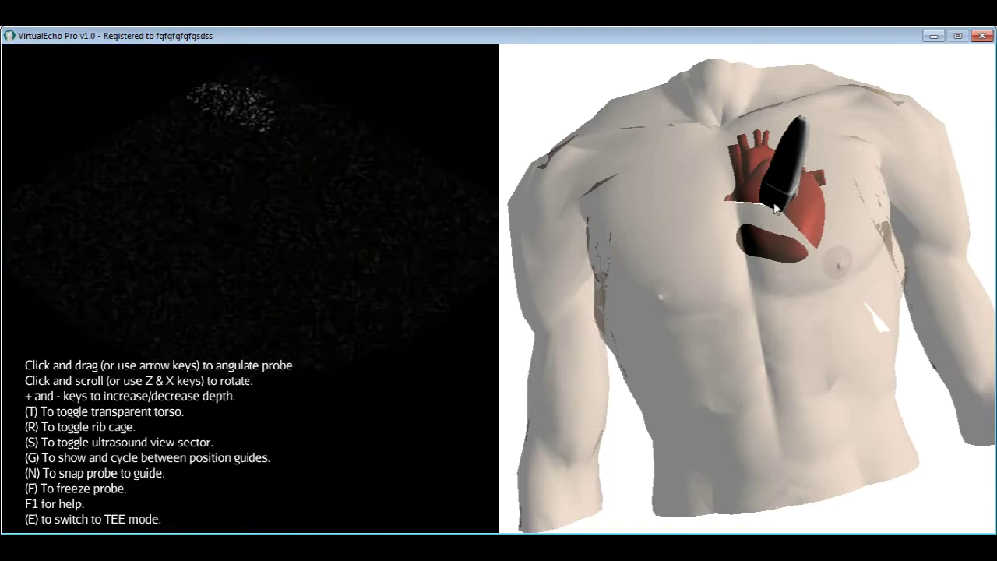
# Angulate the probe from side to side and reposition it over the heart's upper front with a diagonal scan plane
pyautogui.press('Left')
pyautogui.press('Right')
pyautogui.press('Left')
pyautogui.moveTo(762, 221)
pyautogui.mouseDown()
pyautogui.moveTo(779, 219)
pyautogui.moveTo(777, 187)
pyautogui.moveTo(780, 204)
pyautogui.moveTo(721, 218)
pyautogui.moveTo(801, 222)
pyautogui.moveTo(783, 222)
pyautogui.moveTo(770, 207)
pyautogui.moveTo(765, 220)
pyautogui.moveTo(760, 209)
pyautogui.moveTo(765, 236)
pyautogui.moveTo(729, 243)
pyautogui.moveTo(754, 193)
pyautogui.moveTo(781, 201)
pyautogui.moveTo(773, 204)
pyautogui.mouseUp()
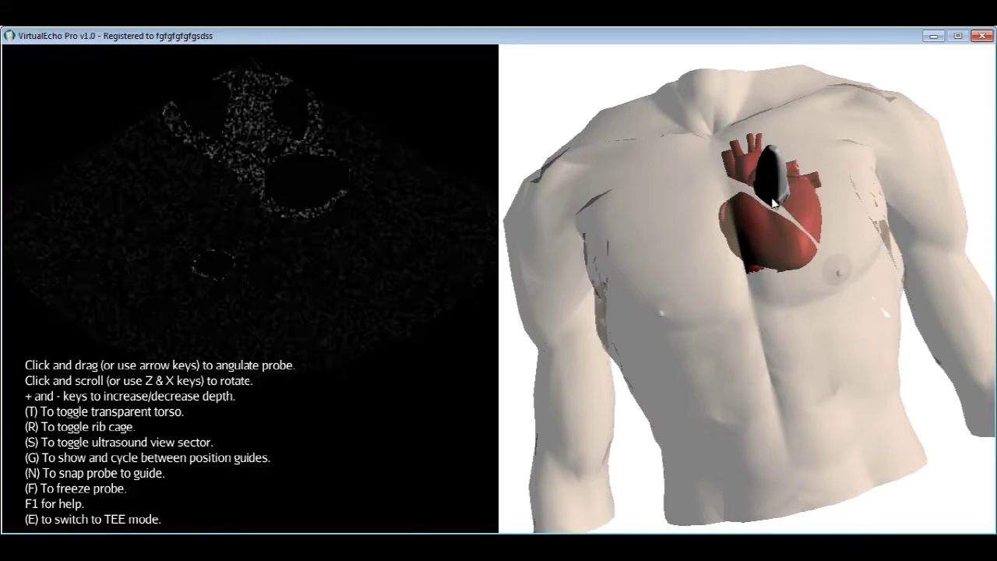
# Move the probe down from the heart onto the left side of the patient's upper abdomen
pyautogui.moveTo(773, 203); pyautogui.dragTo(826, 409)
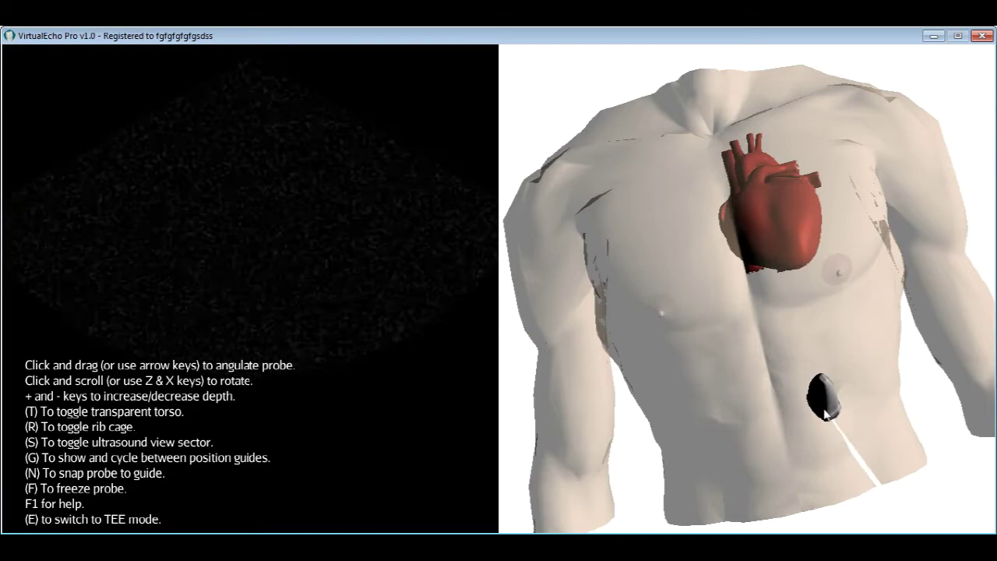
pyautogui.moveTo(826, 413); pyautogui.dragTo(807, 396)
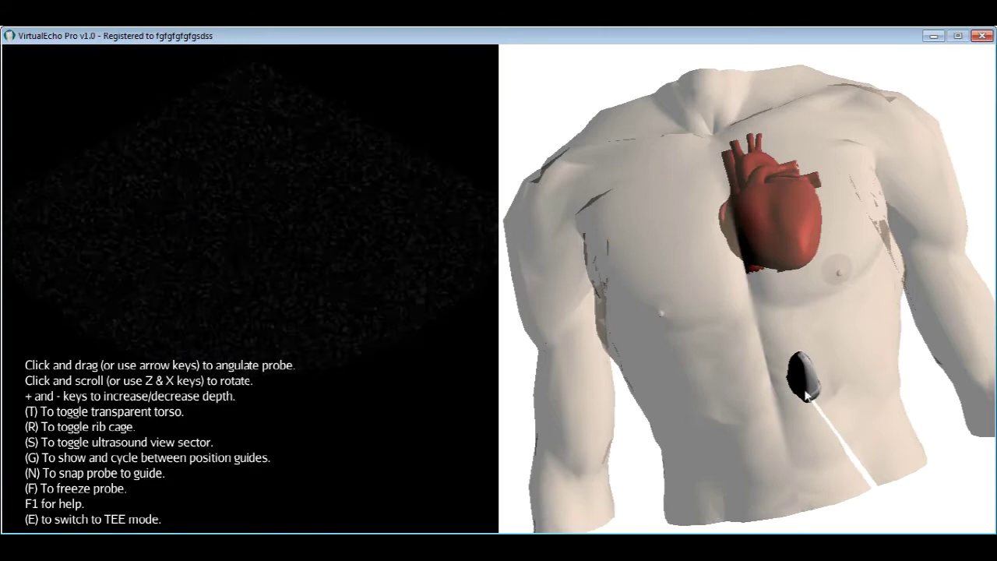
# Show the rib cage and place the probe over the heart along the left edge of the sternum
pyautogui.press('r')
pyautogui.moveTo(806, 396); pyautogui.dragTo(762, 231)
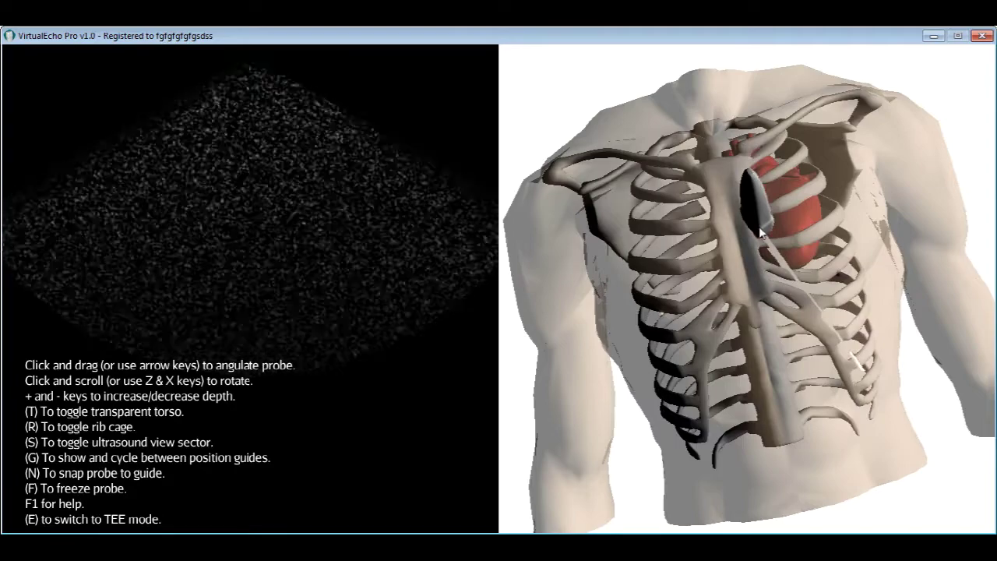
pyautogui.moveTo(760, 231); pyautogui.dragTo(759, 197)
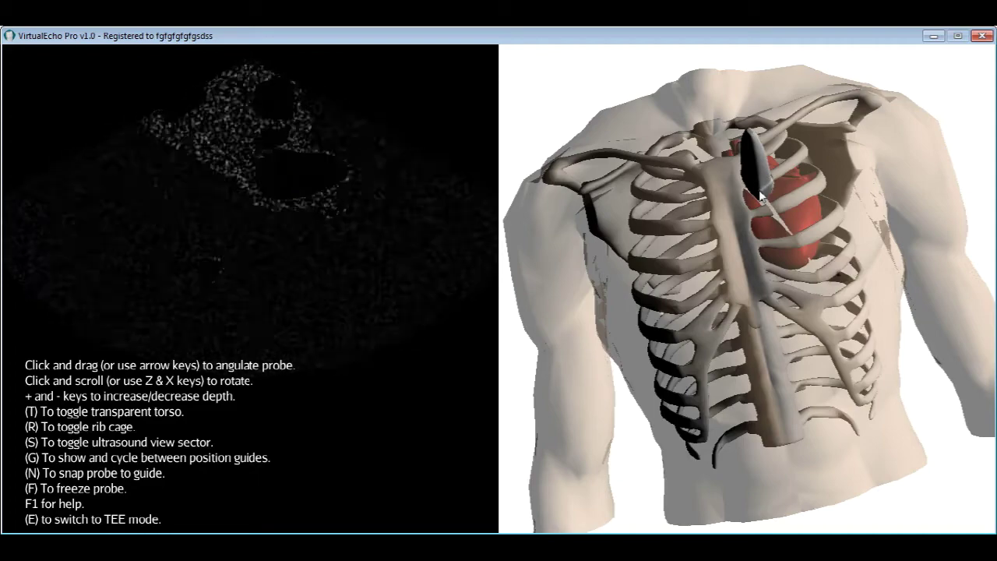
pyautogui.moveTo(752, 201); pyautogui.dragTo(785, 206)
# Inspect the probe's orientation marker up close and reposition the probe in an upper left rib space over the heart
pyautogui.scroll(3, 784, 207)
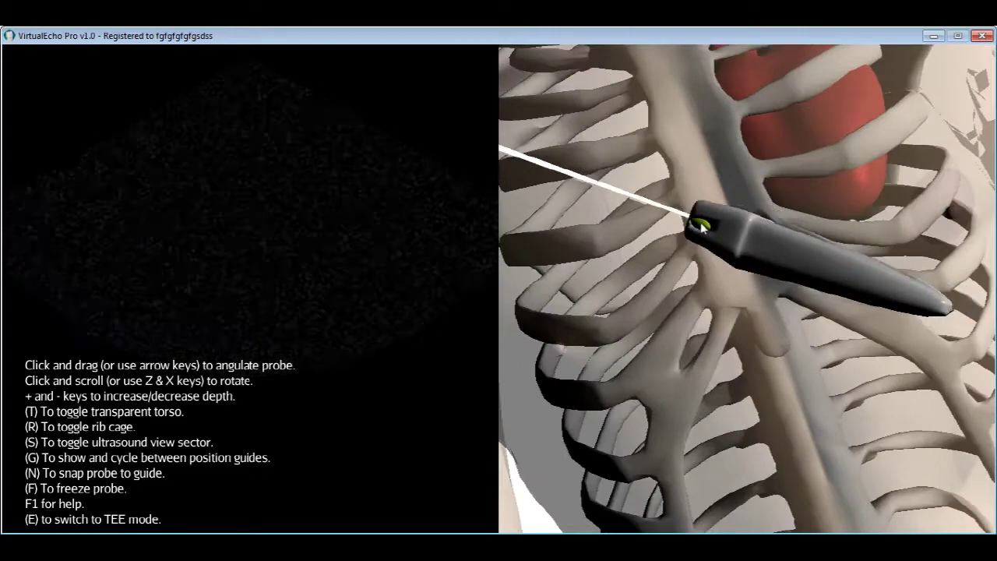
pyautogui.scroll(-4, 760, 203)
pyautogui.moveTo(765, 231); pyautogui.dragTo(774, 197)
pyautogui.scroll(4, 767, 192)
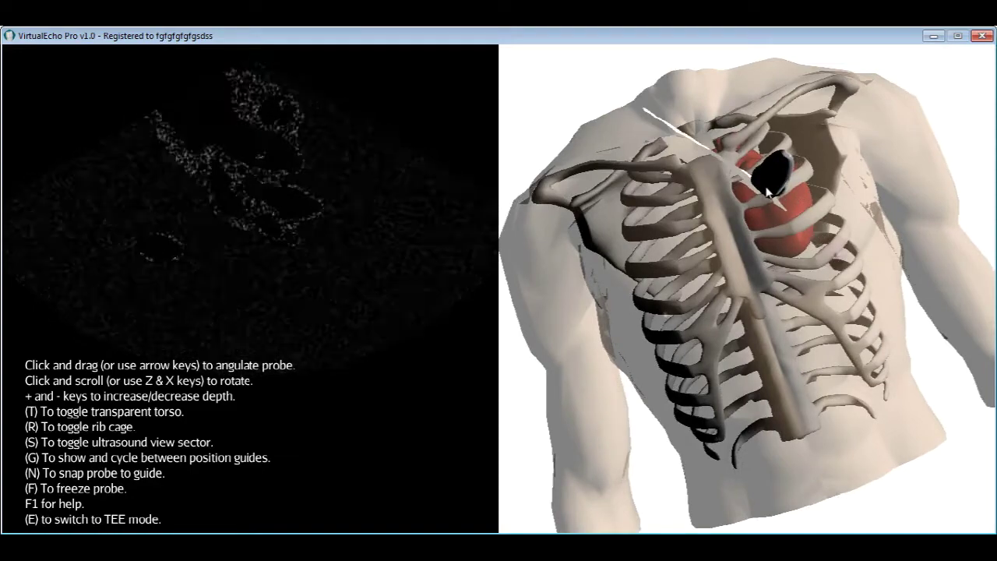
pyautogui.moveTo(768, 193); pyautogui.dragTo(755, 191)
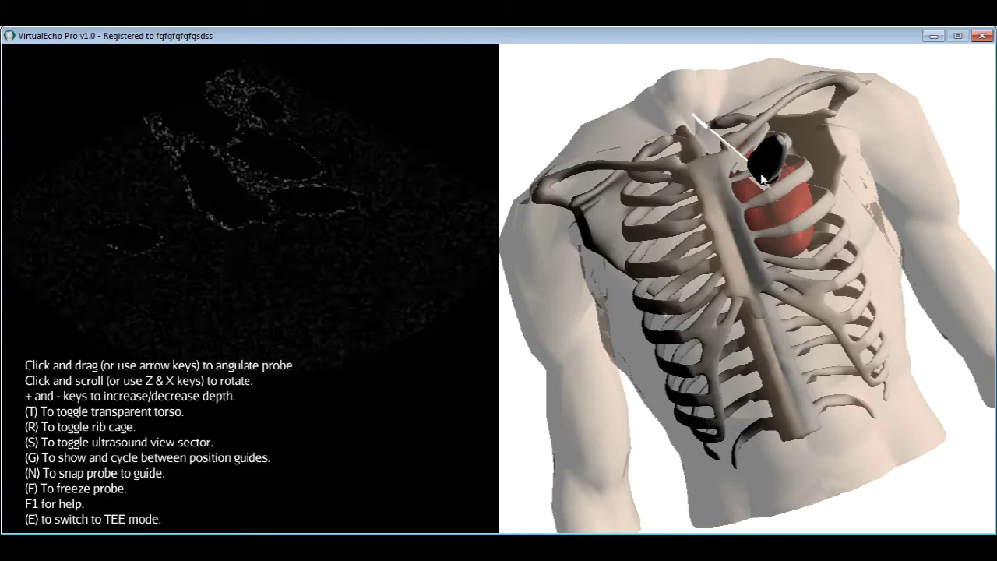
# Hide the rib cage and angulate the probe upward beside the upper sternum to bring up a long-axis view
pyautogui.press('r')
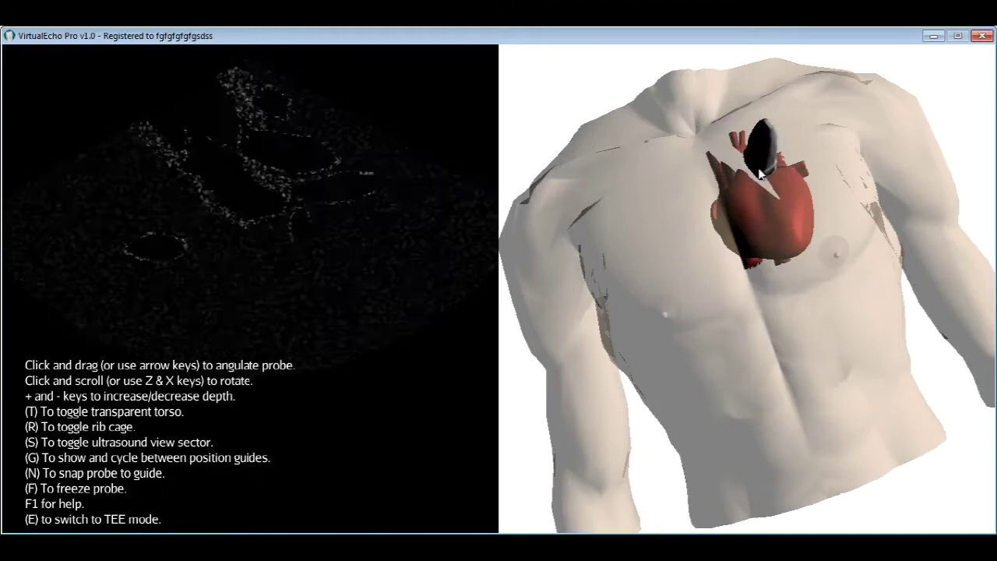
pyautogui.press('Up')
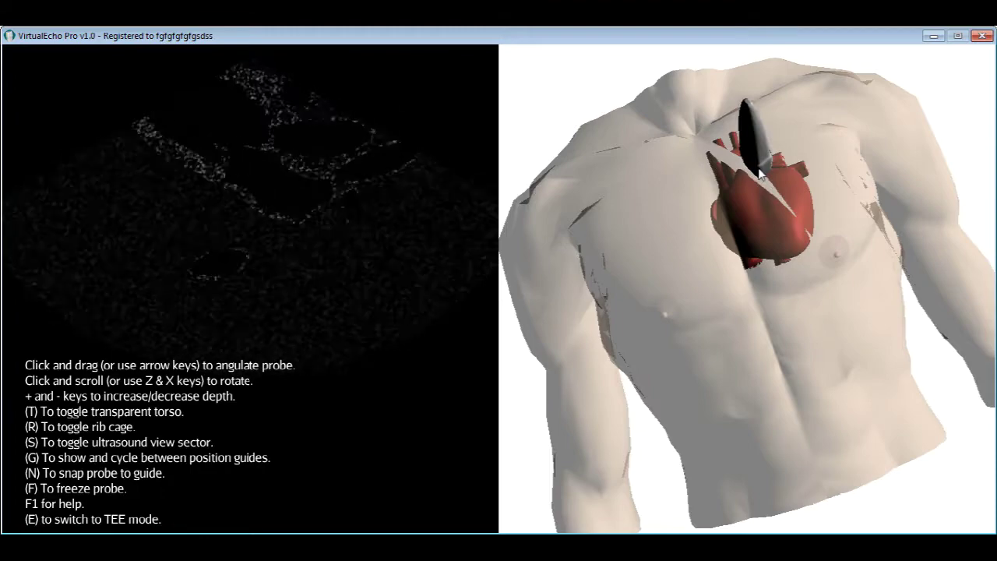
pyautogui.moveTo(759, 173); pyautogui.dragTo(756, 177)
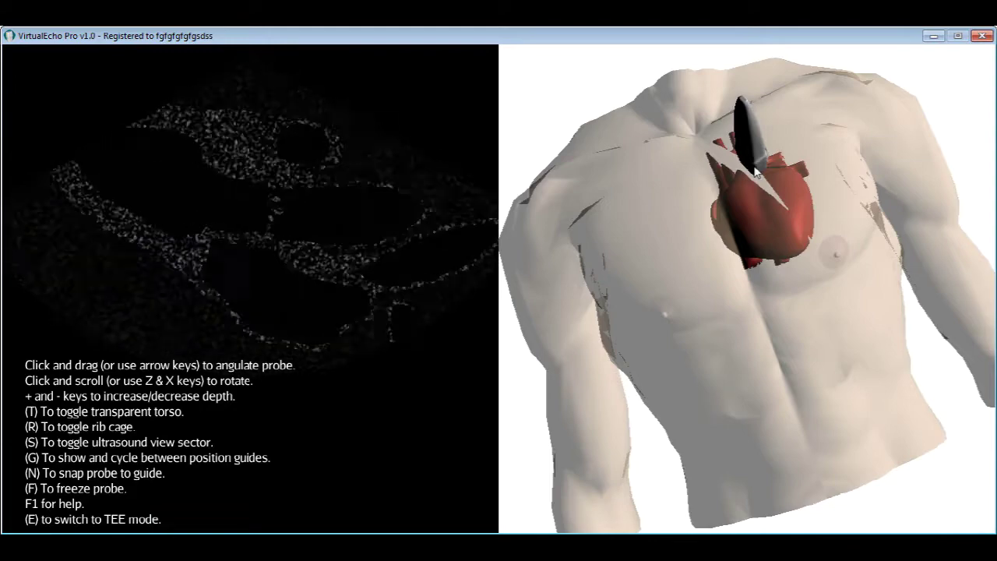
# Increase the imaging depth and shift the probe over the upper heart to refine the long-axis view
pyautogui.moveTo(755, 176)
pyautogui.mouseDown()
pyautogui.moveTo(758, 162)
pyautogui.moveTo(750, 166)
pyautogui.mouseUp()
pyautogui.press('+')
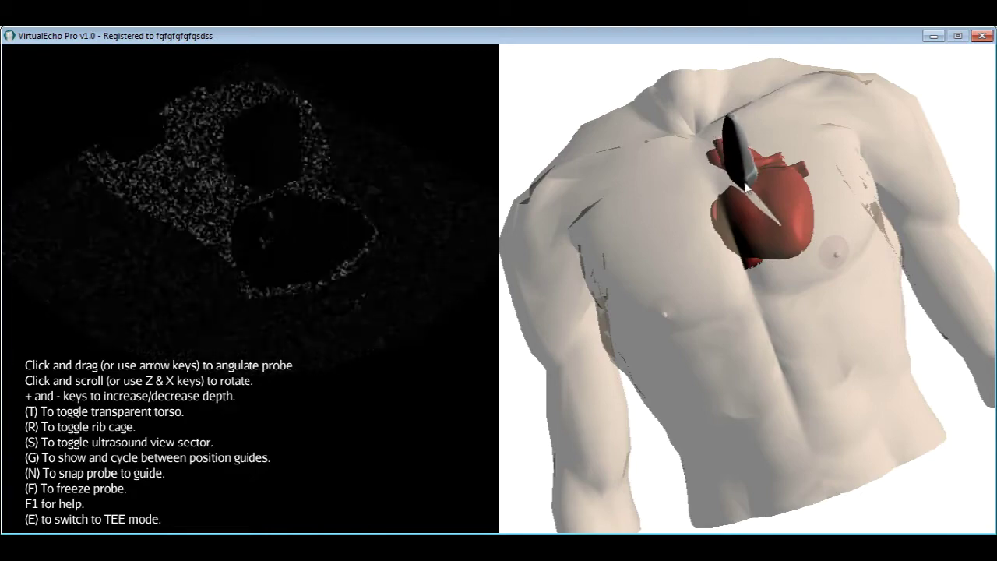
pyautogui.moveTo(766, 187); pyautogui.dragTo(767, 177)
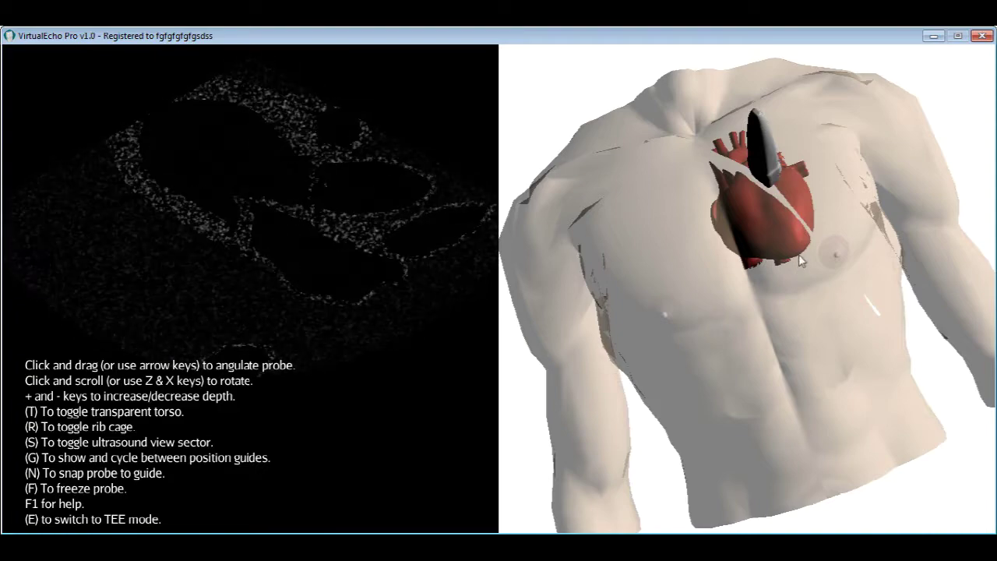
# Make the torso opaque to hide the heart and move the probe to the lower end of the sternum
pyautogui.press('r')
pyautogui.press('t')
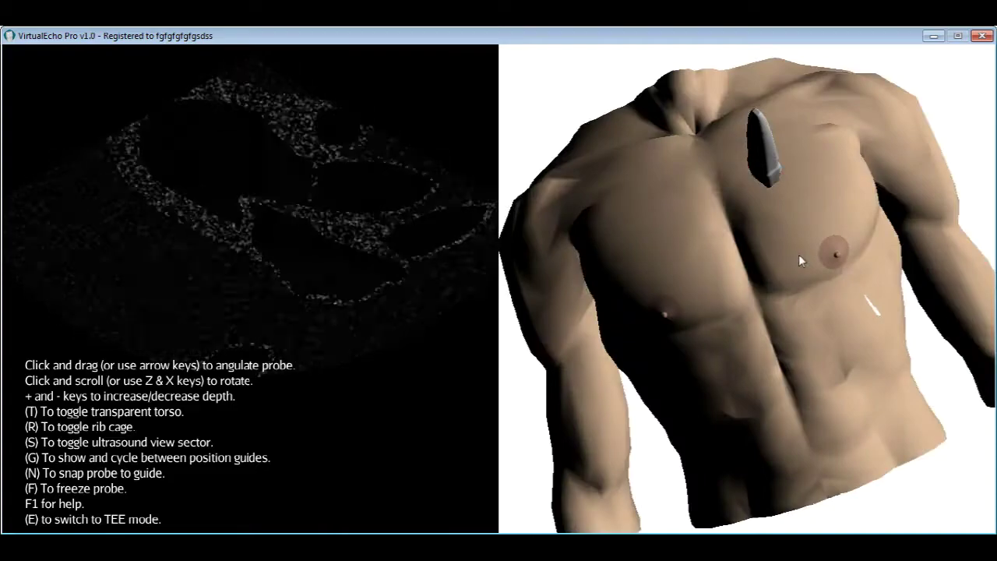
pyautogui.click(801, 224)
pyautogui.scroll(-3, 779, 226)
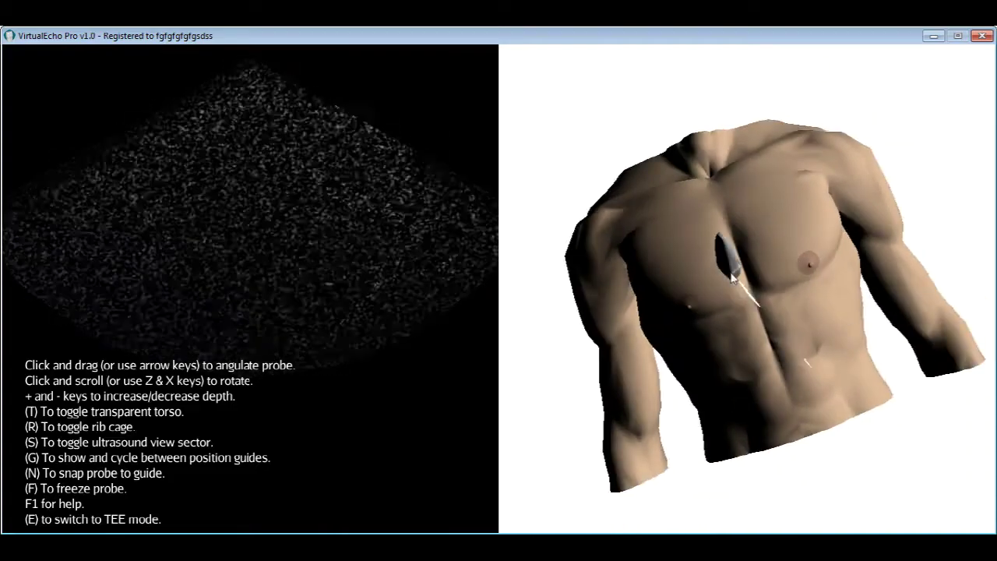
pyautogui.moveTo(810, 339); pyautogui.dragTo(646, 304, button='right')
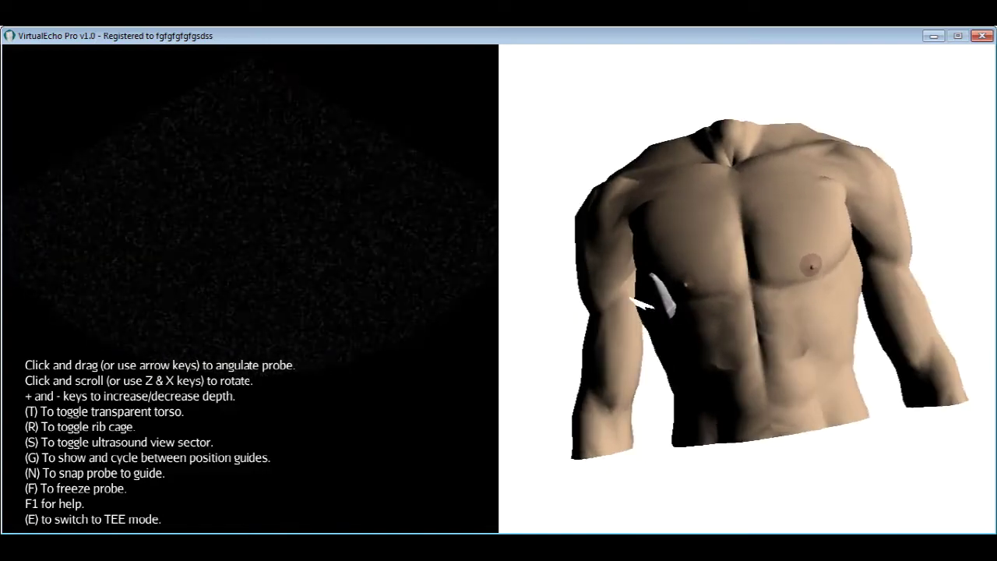
pyautogui.scroll(3, 852, 319)
pyautogui.click(751, 292)
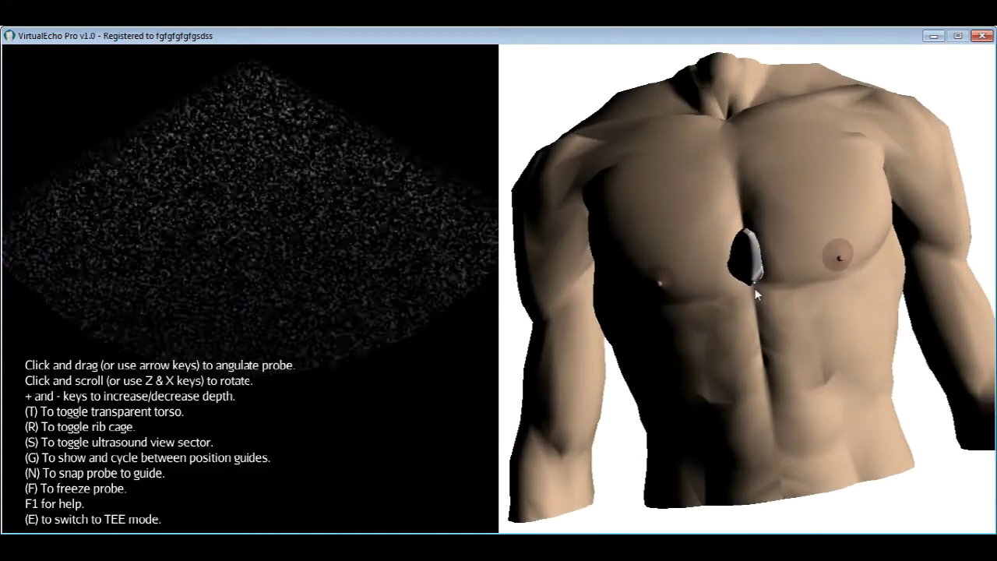
# Place the probe on the opaque chest just left of the upper sternum and adjust it to a short-axis view
pyautogui.click(747, 201)
pyautogui.click(764, 182)
pyautogui.moveTo(763, 178); pyautogui.dragTo(768, 179)
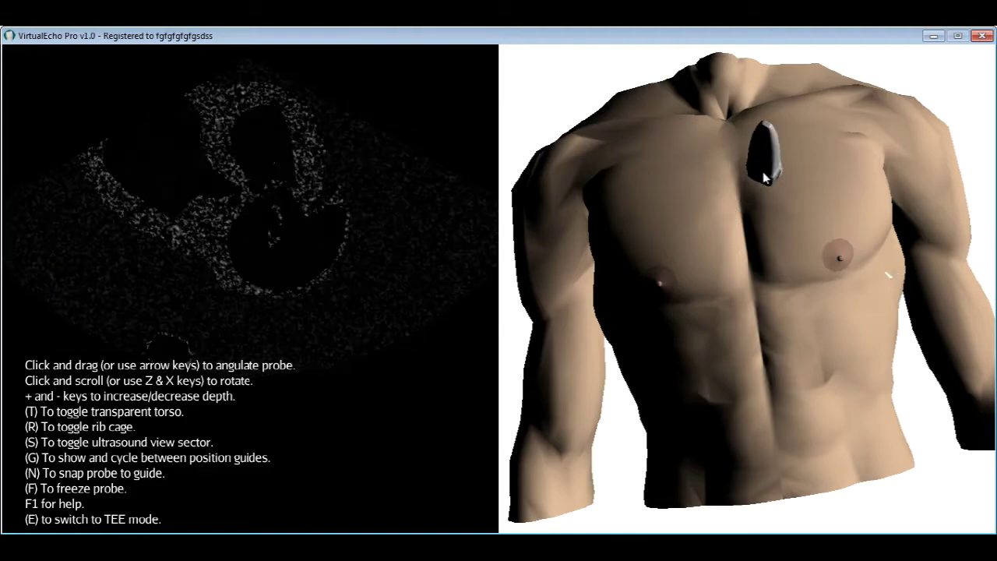
pyautogui.moveTo(764, 177)
pyautogui.mouseDown()
pyautogui.moveTo(771, 183)
pyautogui.moveTo(772, 159)
pyautogui.moveTo(766, 170)
pyautogui.mouseUp()
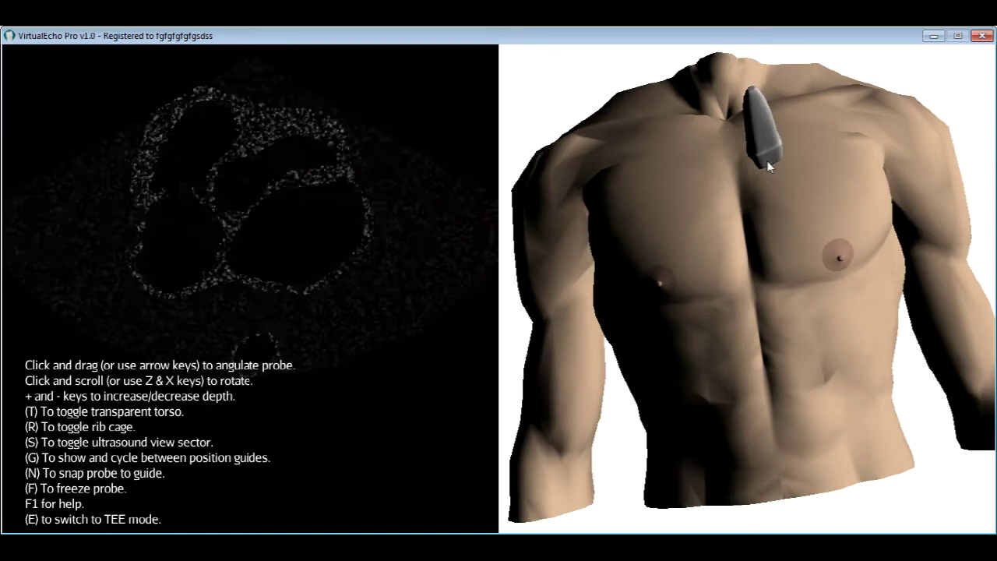
# Make the torso transparent again and angulate the probe up and down to sweep through the short-axis sections
pyautogui.press('t')
pyautogui.press('r')
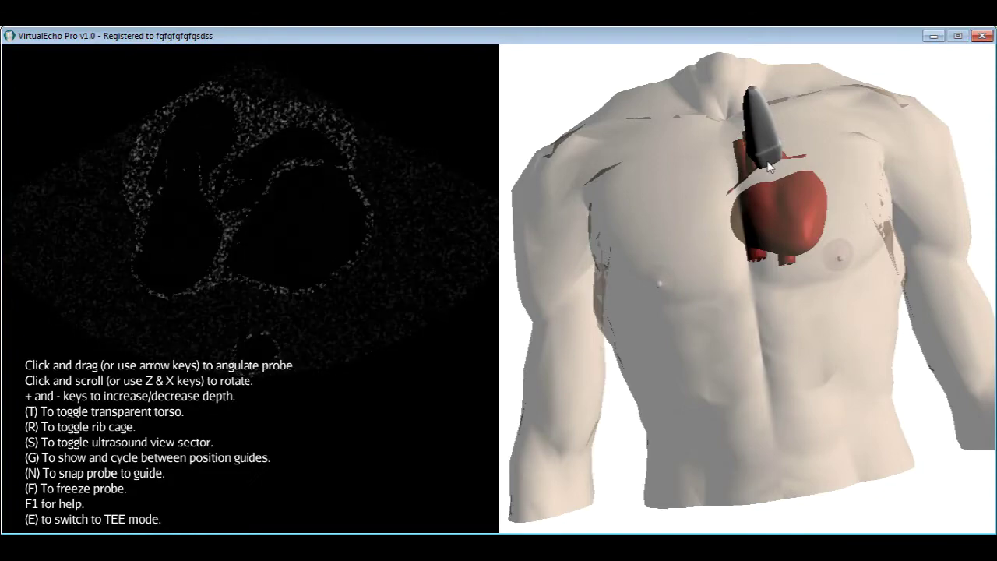
pyautogui.press('Up')
pyautogui.press('Down')
pyautogui.press('Up')
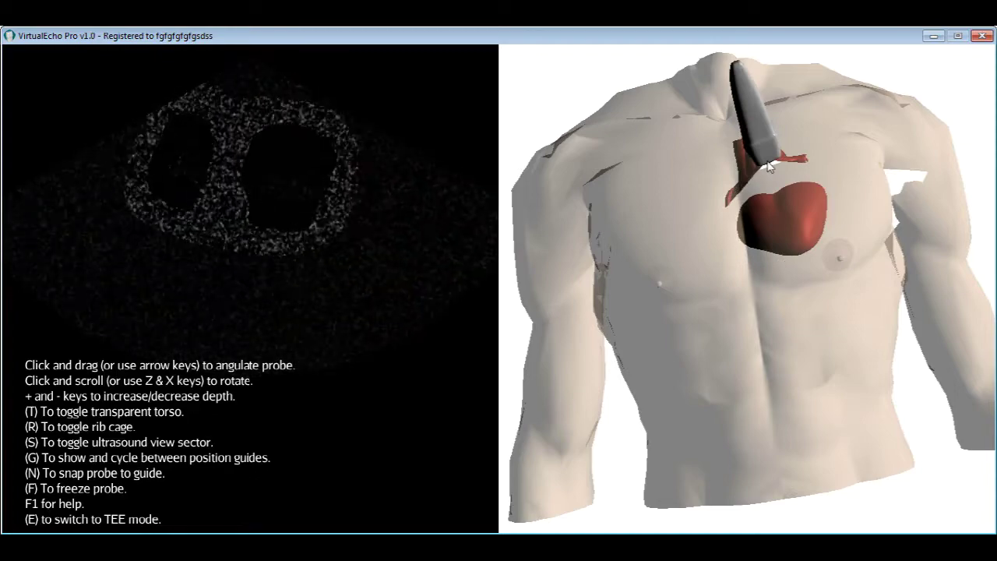
# Angulate the probe sideways toward the patient's right shoulder to adjust the short-axis section through both ventricles
pyautogui.press('Left')
pyautogui.press('Left')
pyautogui.press('Left')
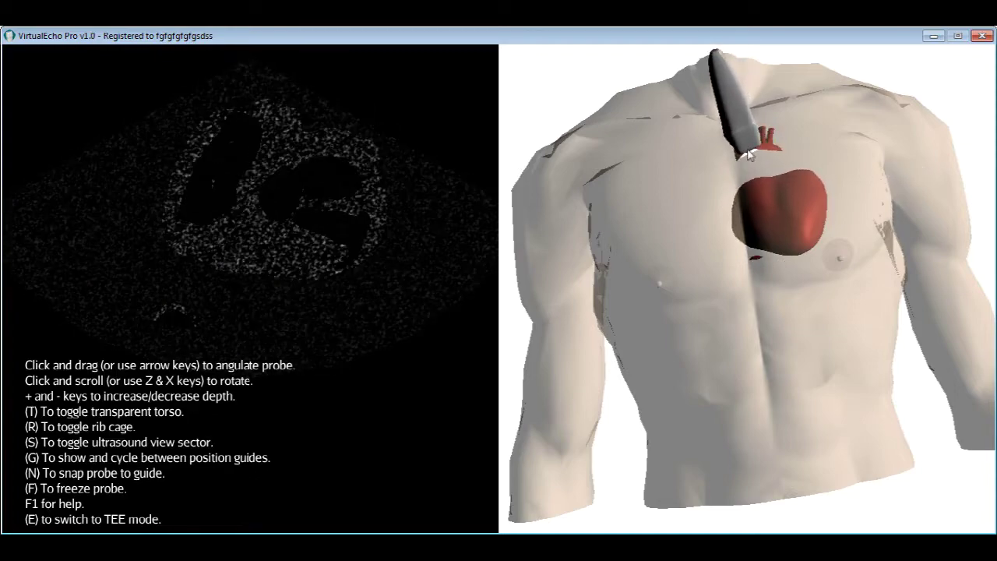
pyautogui.press('Left')
pyautogui.press('Left')
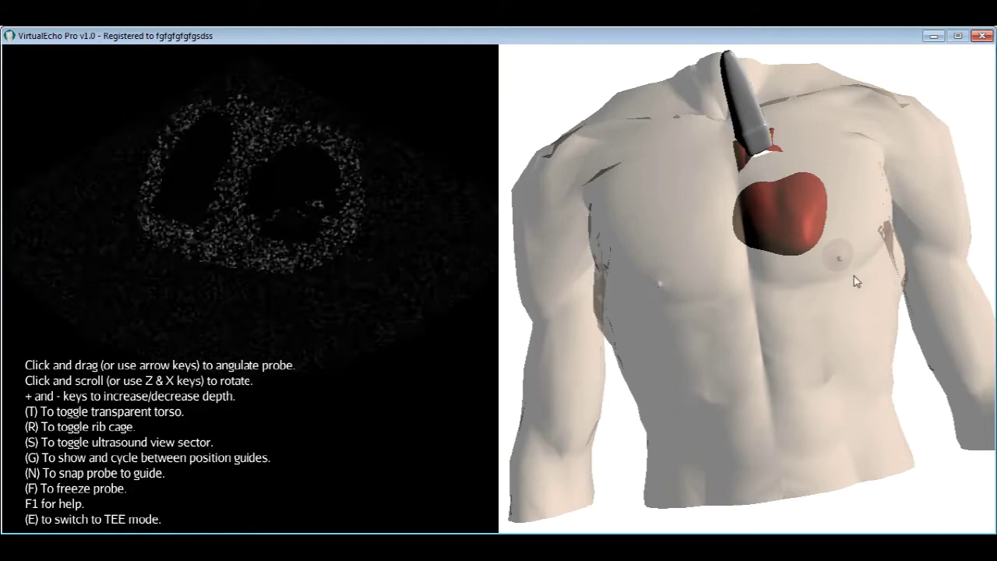
# Unfreeze the probe and fine-tune its position and tilt beside the upper sternum for a ventricular short-axis view
pyautogui.press('f')
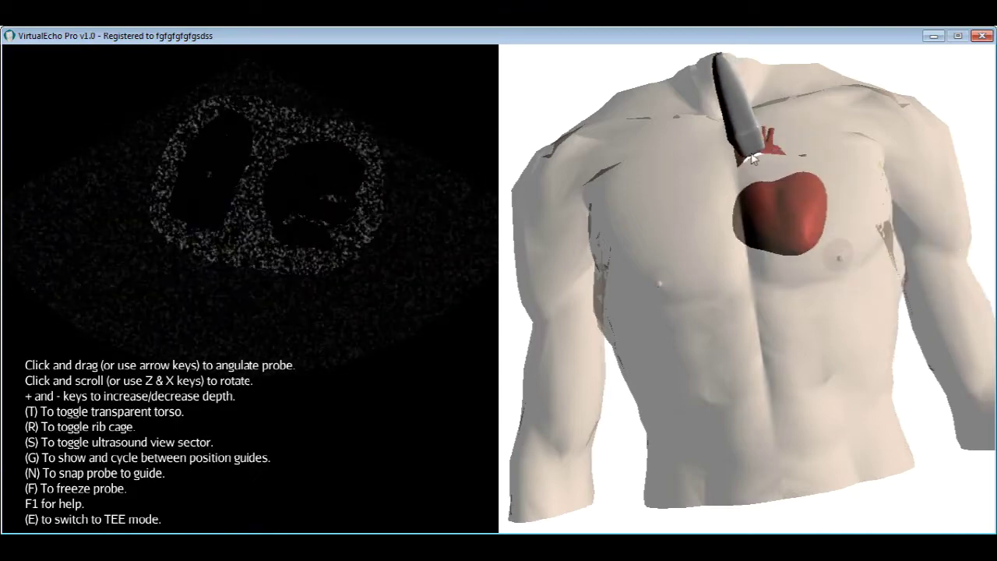
pyautogui.moveTo(753, 158); pyautogui.dragTo(753, 152)
pyautogui.scroll(-3, 752, 152)
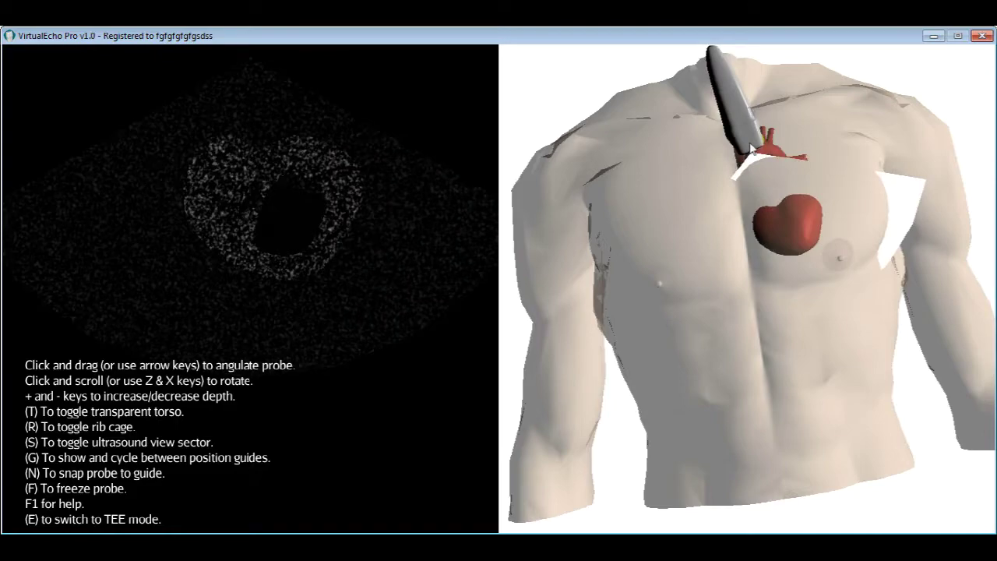
pyautogui.moveTo(751, 145); pyautogui.dragTo(751, 149)
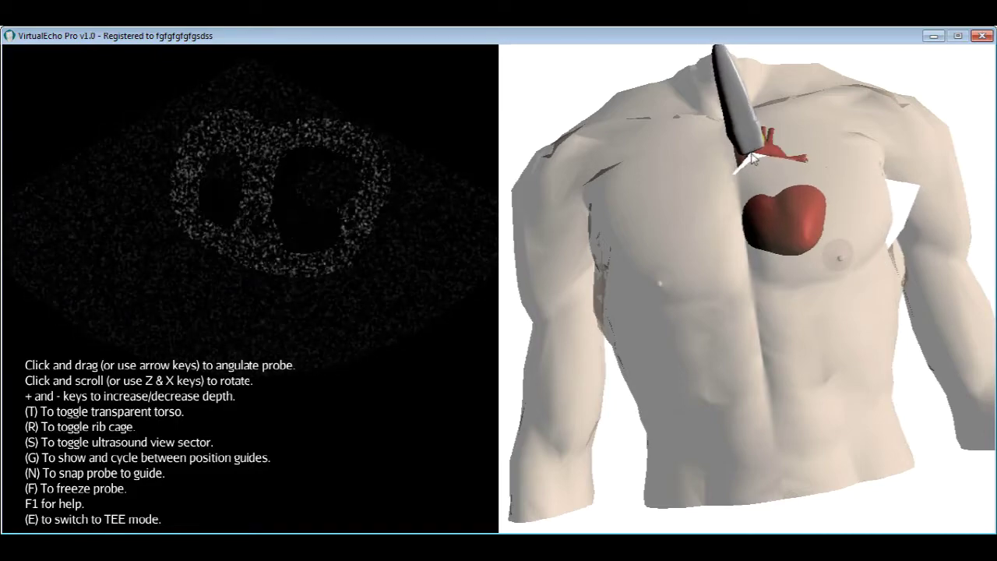
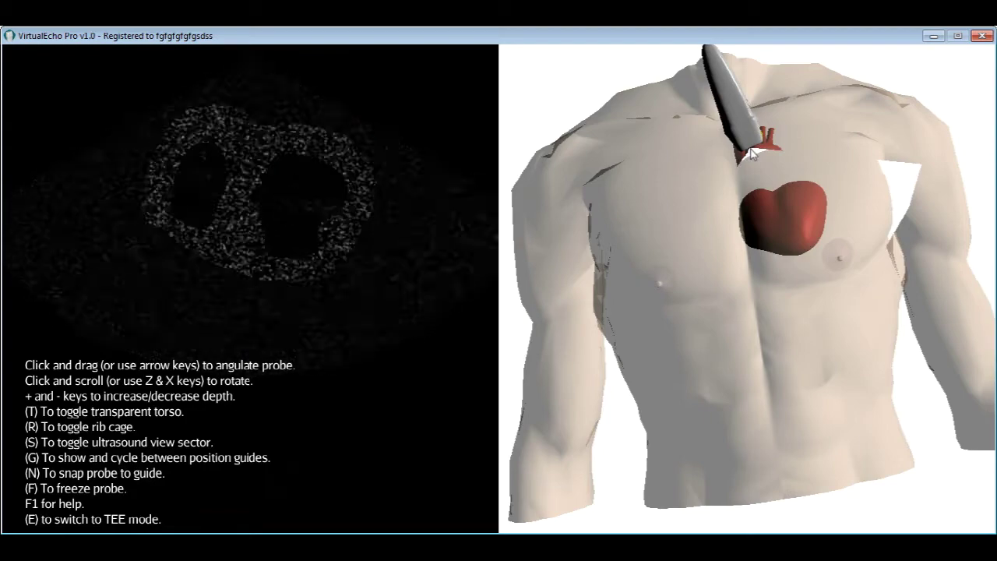
# Sweep the scan plane toward the heart's base and rotate the probe for a short-axis view at the great vessels
pyautogui.moveTo(750, 149); pyautogui.dragTo(754, 172)
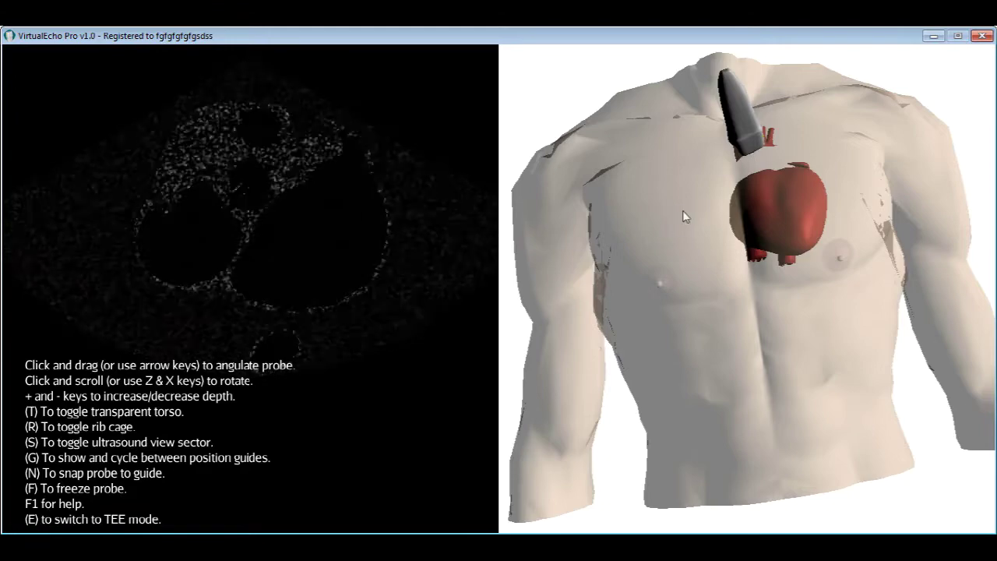
pyautogui.moveTo(798, 170); pyautogui.dragTo(765, 162)
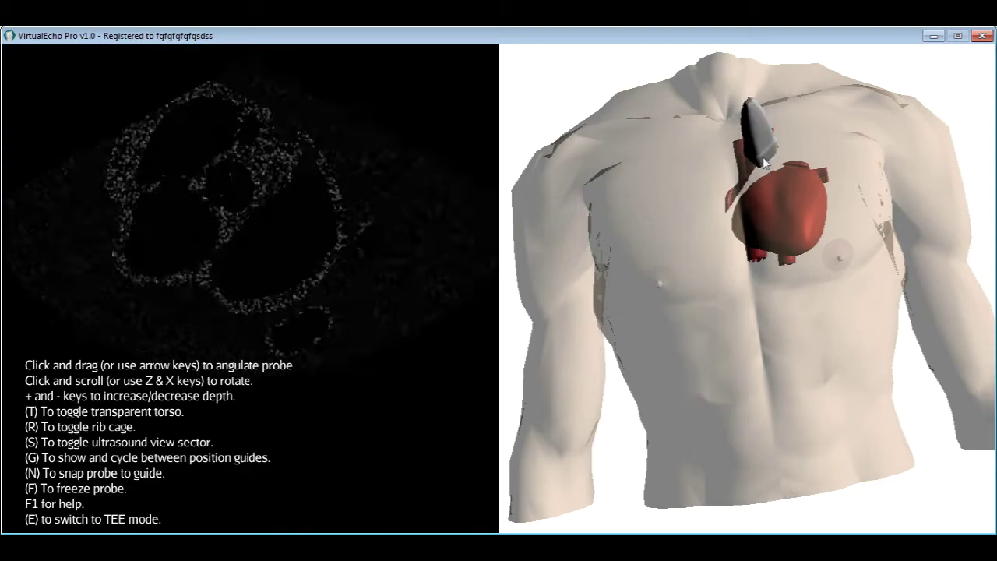
pyautogui.moveTo(764, 162); pyautogui.dragTo(758, 159)
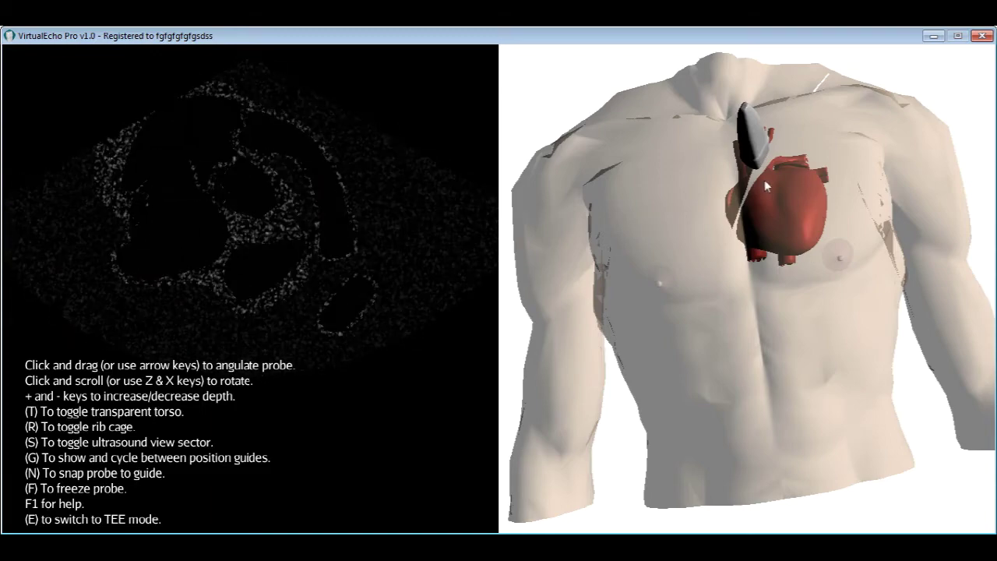
# Move the probe from the upper chest to the heart's apex near the left nipple and angulate it for an apical four-chamber view
pyautogui.moveTo(765, 179); pyautogui.dragTo(674, 54)
pyautogui.scroll(-1, 784, 231)
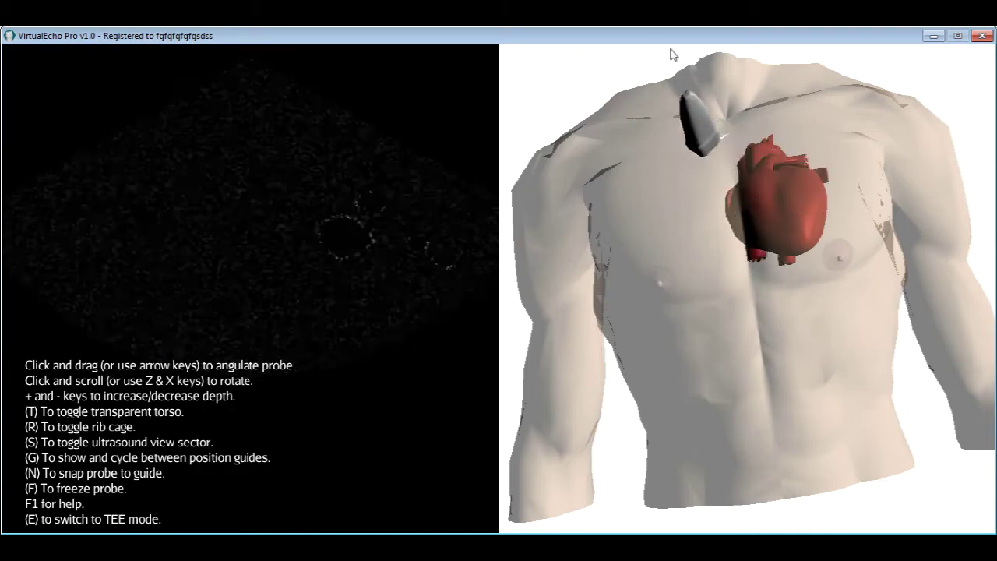
pyautogui.moveTo(681, 206); pyautogui.dragTo(830, 236)
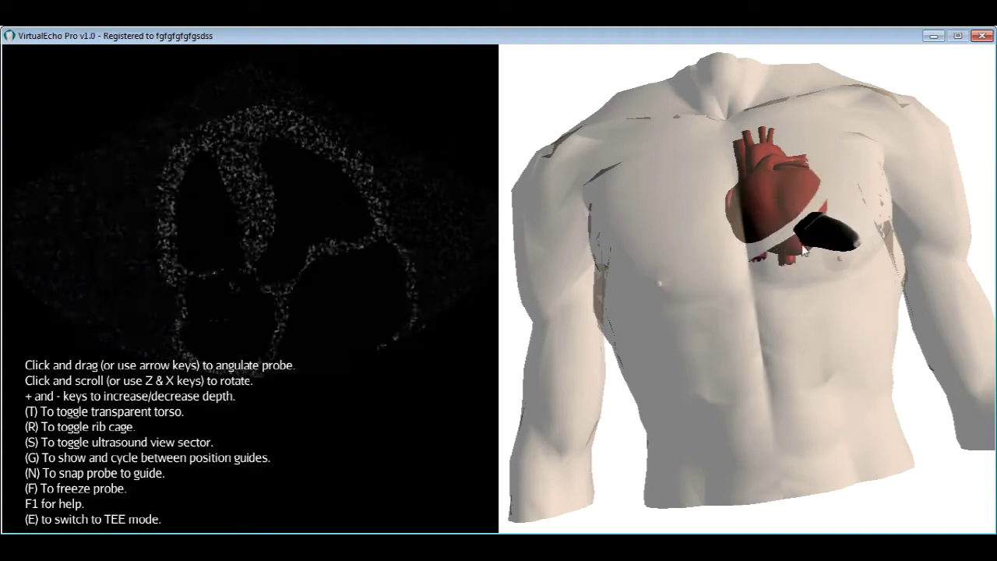
pyautogui.moveTo(811, 236); pyautogui.dragTo(823, 276)
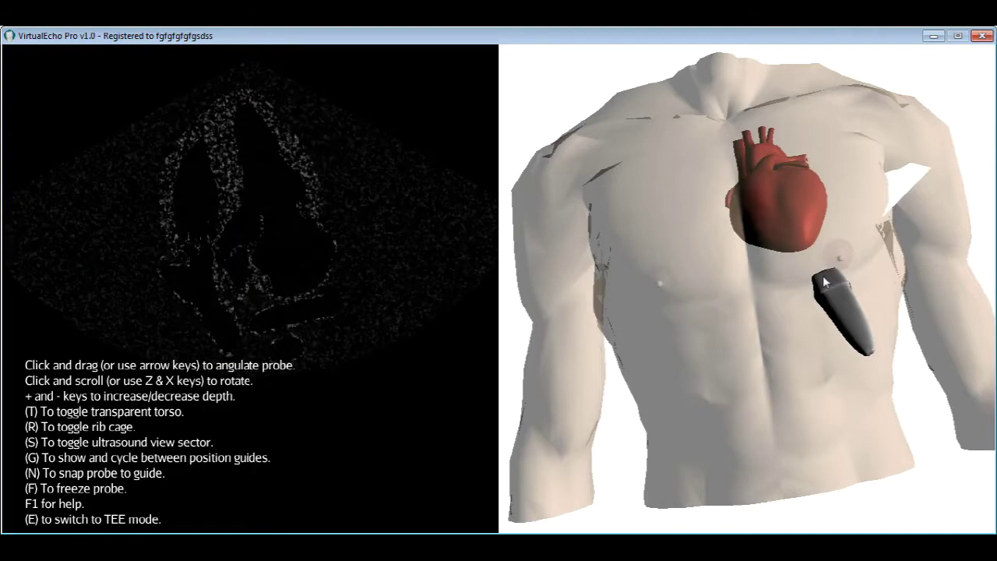
pyautogui.moveTo(823, 274); pyautogui.dragTo(823, 280)
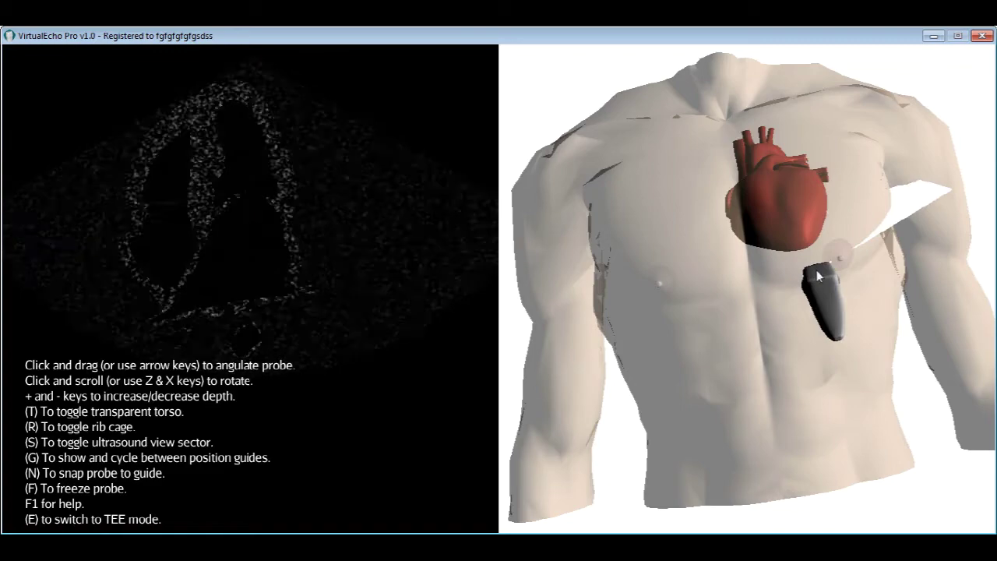
pyautogui.moveTo(460, 209); pyautogui.dragTo(558, 116)
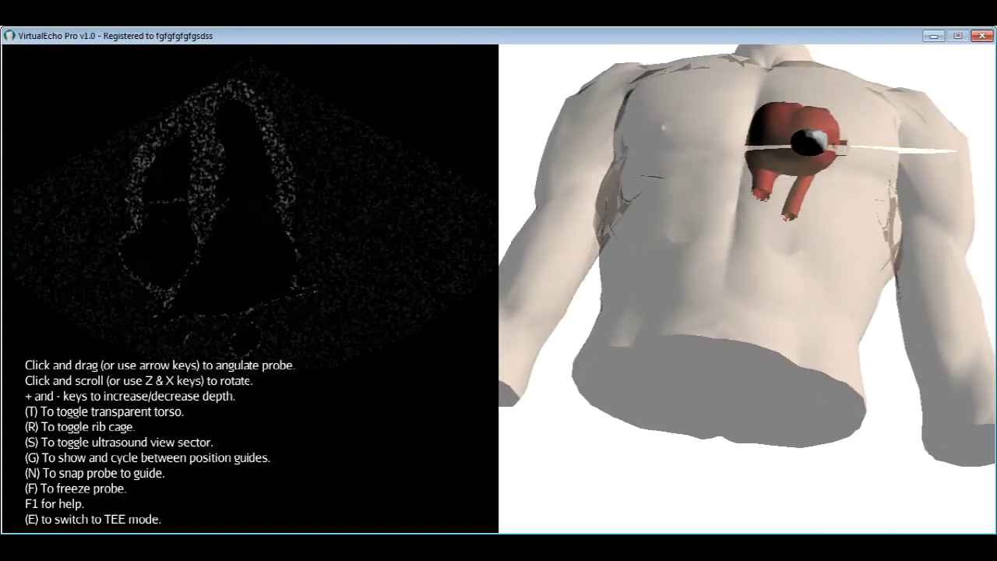
# Examine the apical four-chamber scan plane against the heart from below, from the side and from the front
pyautogui.moveTo(914, 381); pyautogui.dragTo(828, 146)
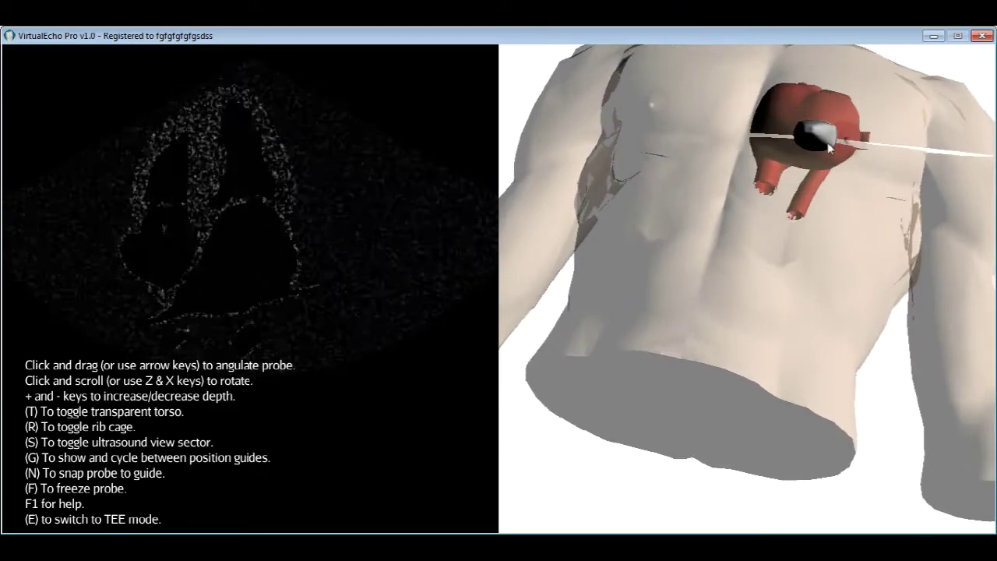
pyautogui.moveTo(806, 205); pyautogui.dragTo(740, 167)
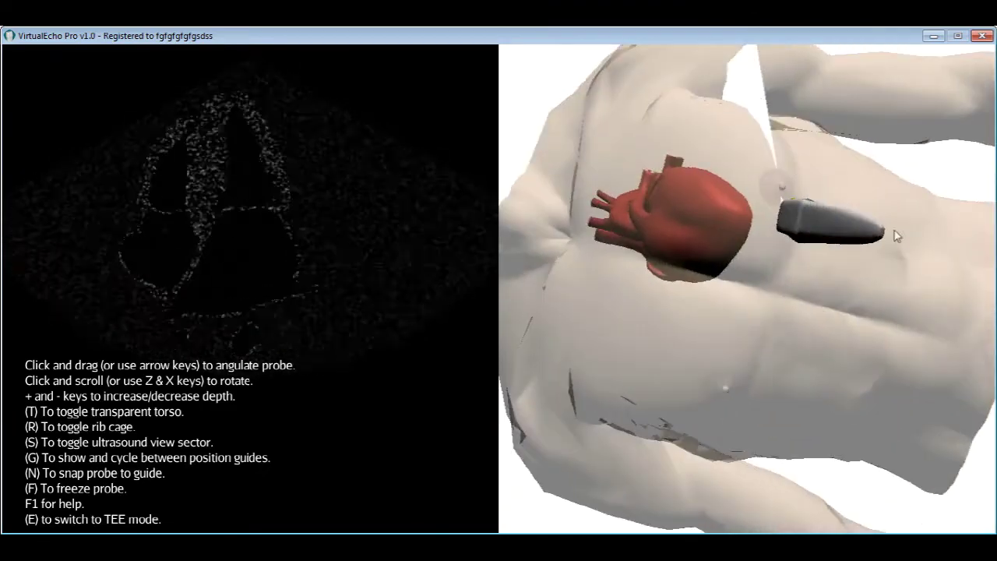
pyautogui.moveTo(894, 231); pyautogui.dragTo(561, 124)
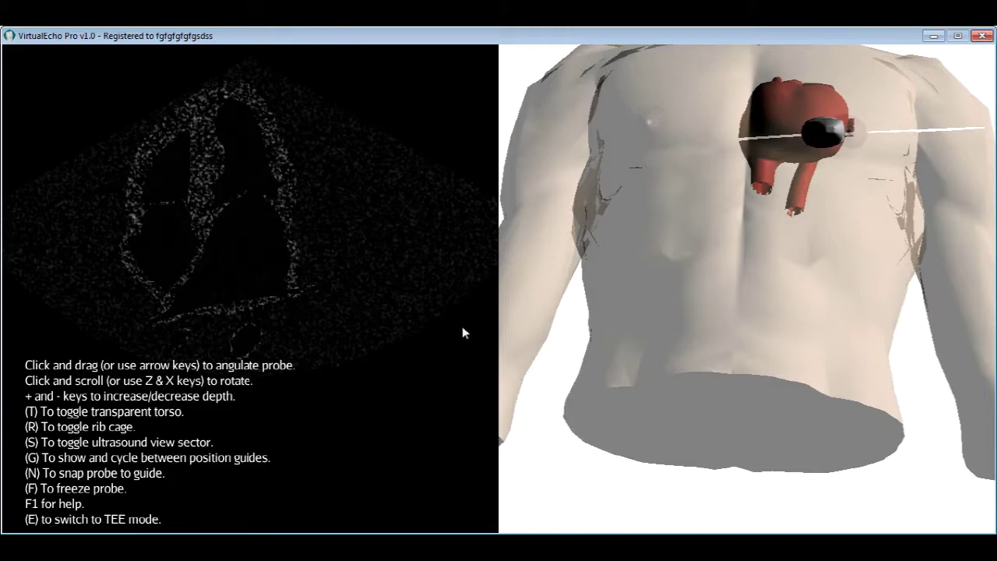
pyautogui.scroll(-2, 744, 217)
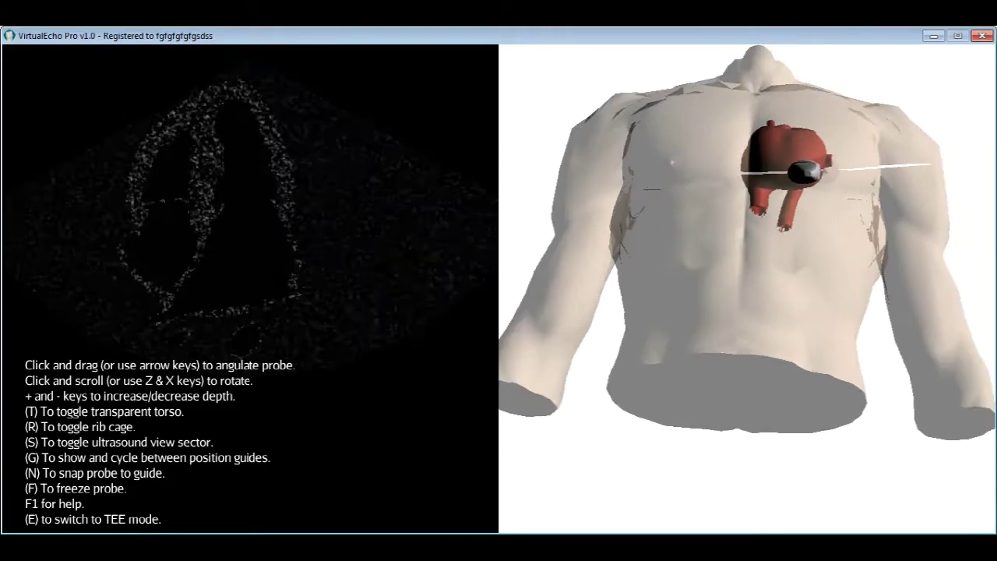
pyautogui.moveTo(744, 216); pyautogui.dragTo(740, 251, button='right')
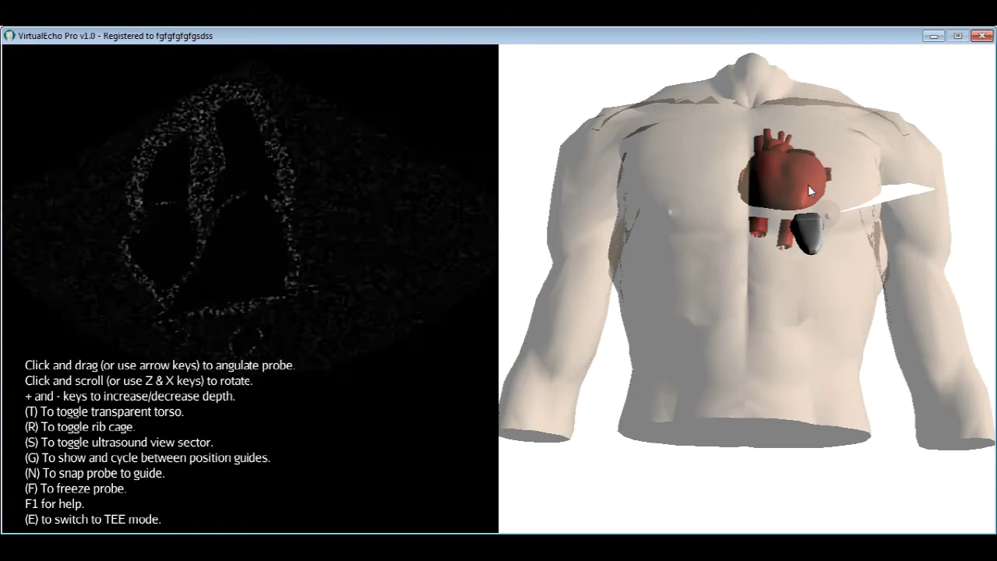
# Angulate the apical probe through the aortic outflow for a five-chamber view and back to the four-chamber plane
pyautogui.moveTo(809, 186); pyautogui.dragTo(803, 222)
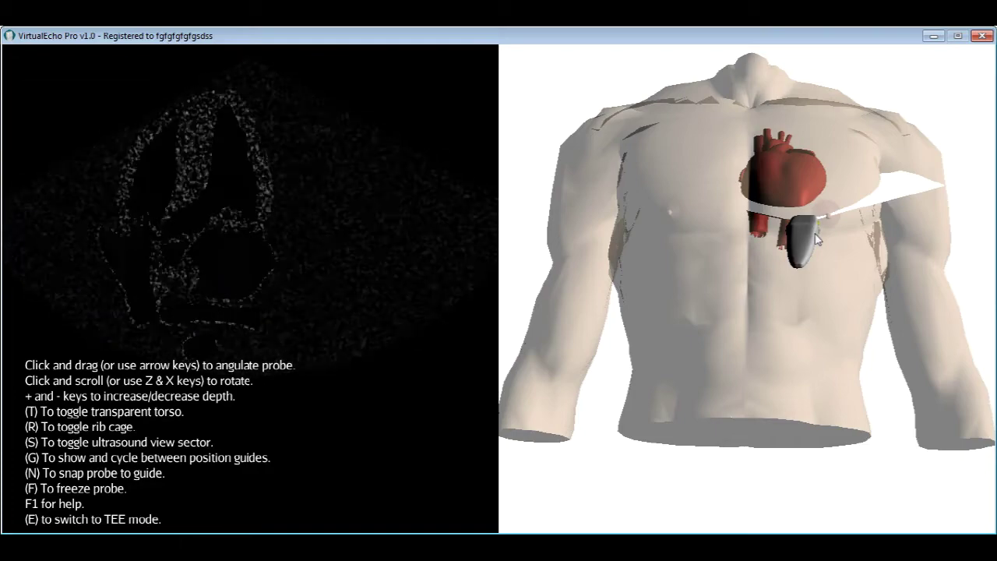
pyautogui.press('f')
pyautogui.moveTo(814, 242); pyautogui.dragTo(799, 221)
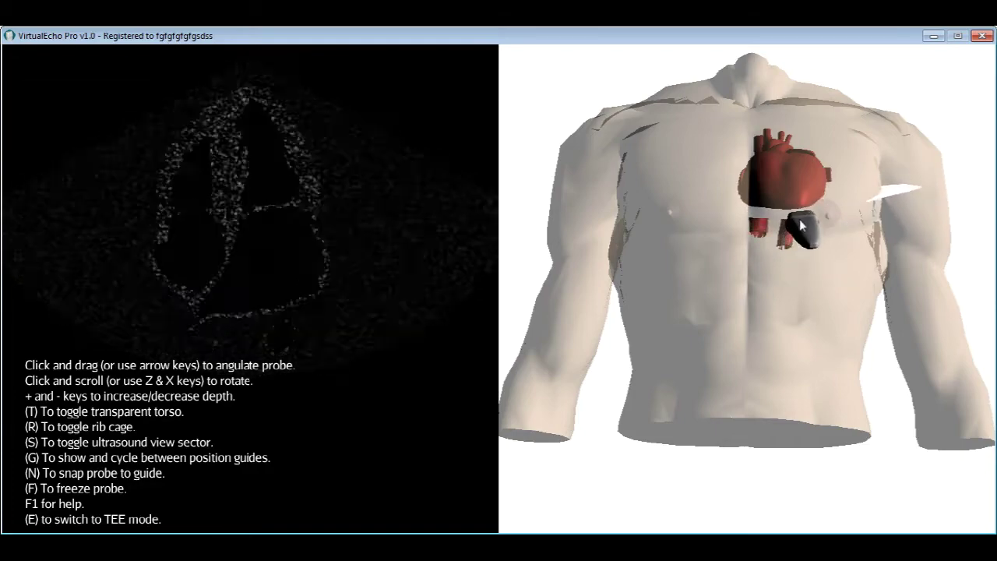
# Rotate the apical probe counterclockwise until its scan plane points at the left shoulder for an apical two-chamber view
pyautogui.scroll(2, 800, 221)
pyautogui.scroll(5, 800, 225)
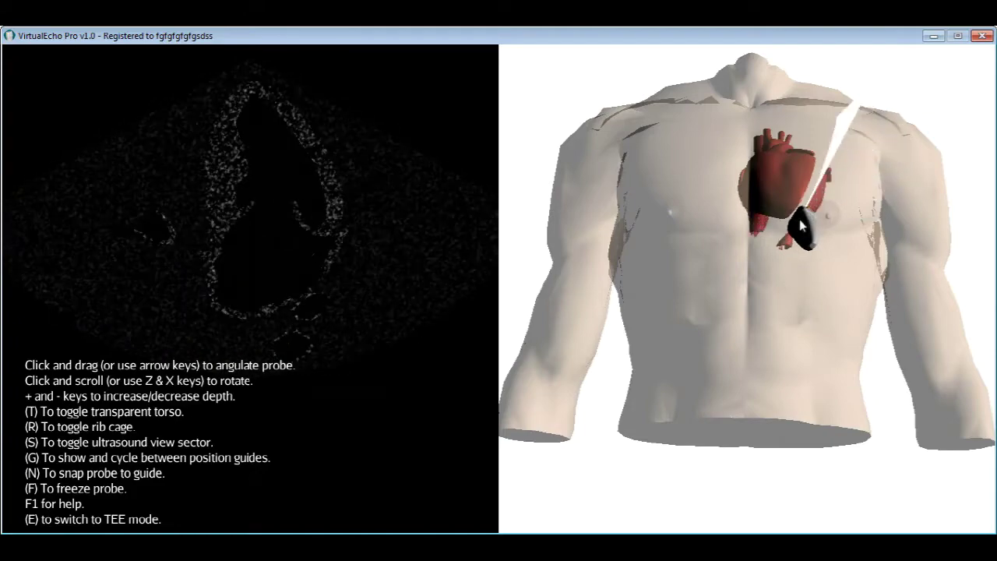
pyautogui.press('Up')
pyautogui.press('Up')
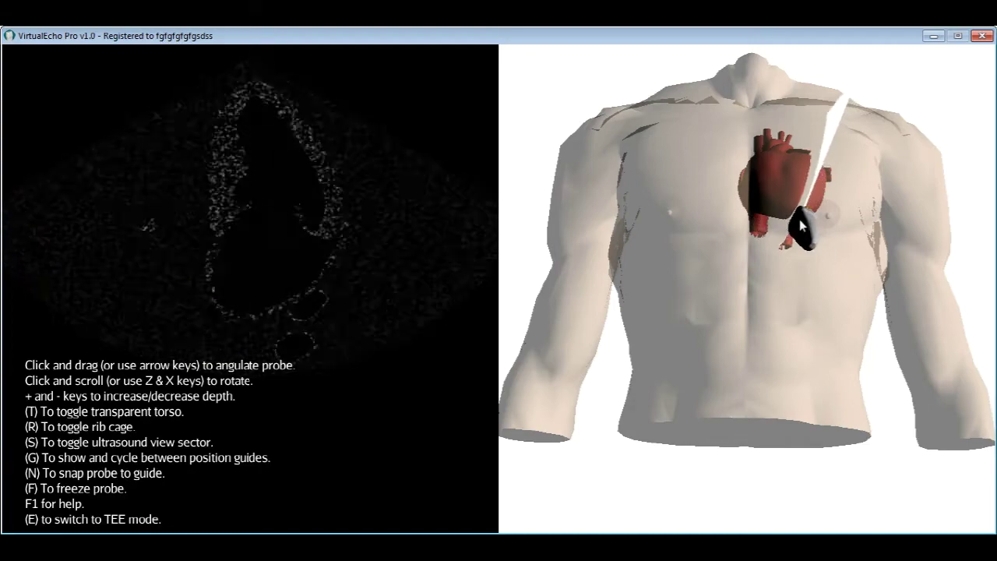
pyautogui.press('Up')
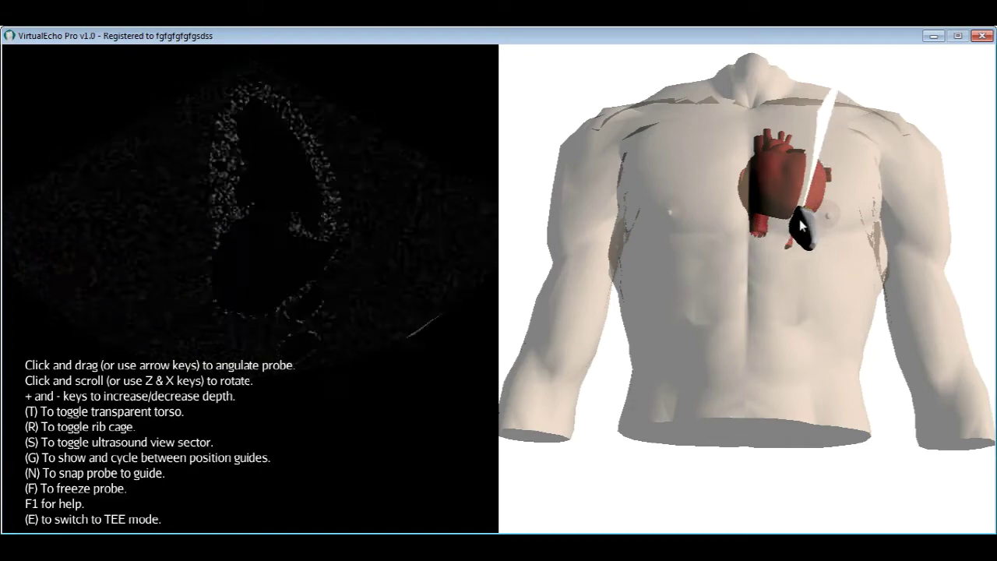
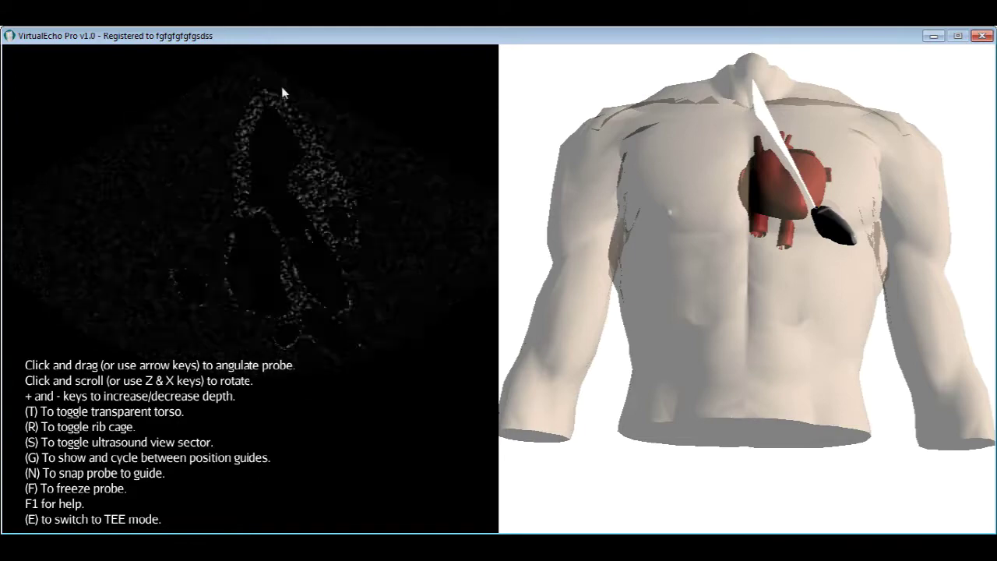
# Examine the apical long-axis scan plane and its cut through the heart from the patient's side and front
pyautogui.moveTo(639, 163); pyautogui.dragTo(886, 197)
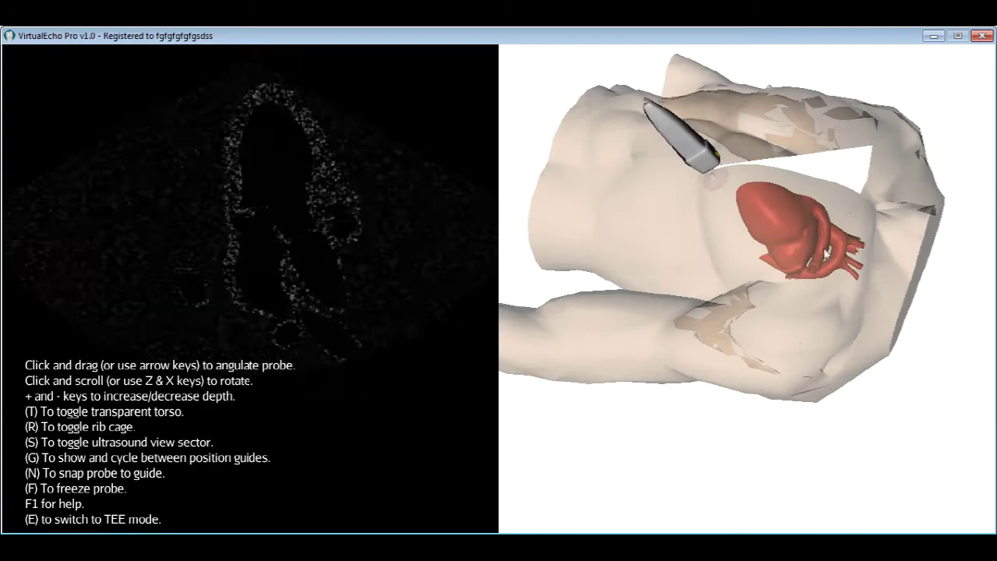
pyautogui.moveTo(783, 209); pyautogui.dragTo(790, 183, button='right')
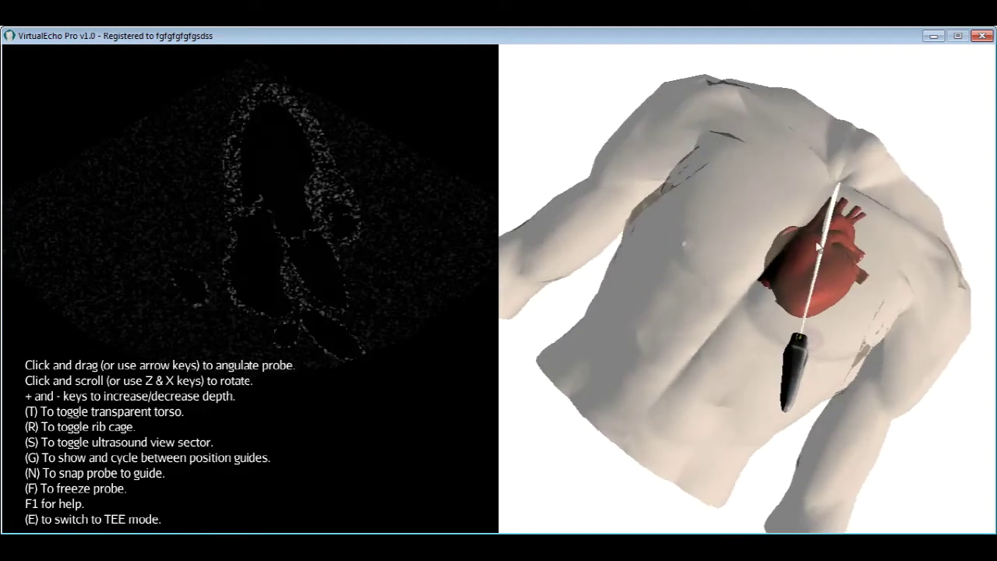
pyautogui.moveTo(813, 219); pyautogui.dragTo(717, 203, button='right')
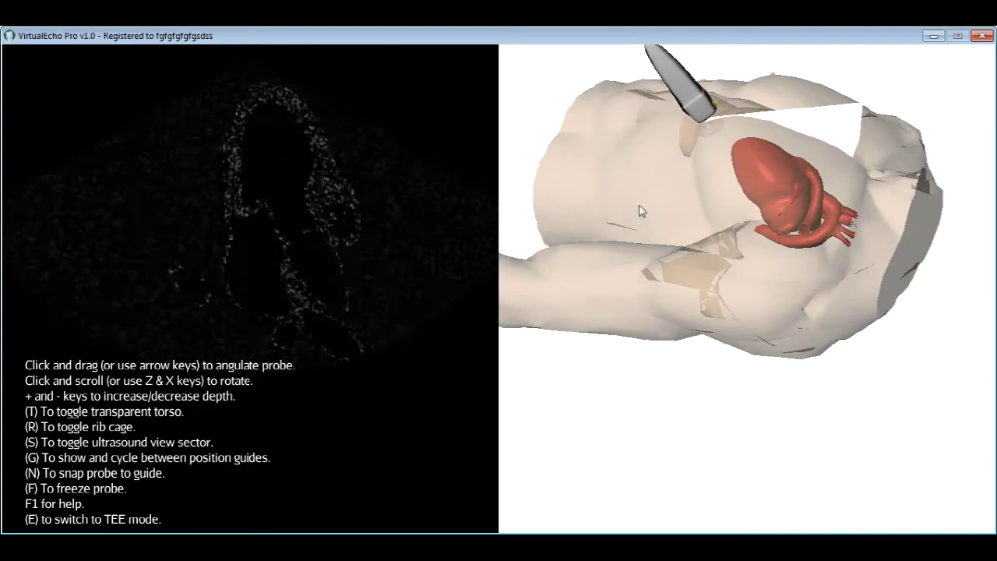
pyautogui.moveTo(626, 212); pyautogui.dragTo(810, 212, button='right')
pyautogui.moveTo(702, 231); pyautogui.dragTo(744, 289, button='right')
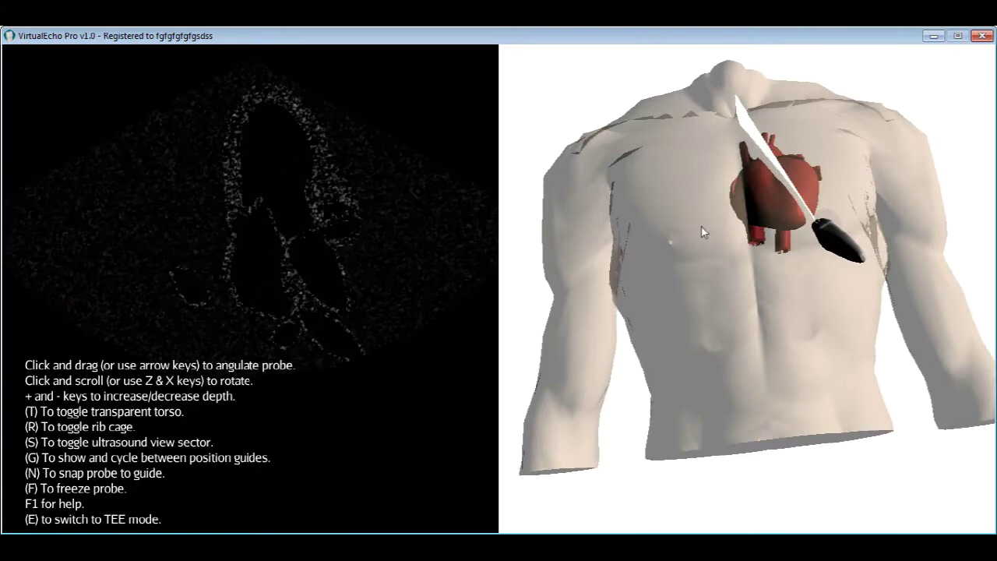
# Move the probe from the apex to the subcostal position below the sternum, with its scan plane turned toward the patient's left
pyautogui.click(778, 266)
pyautogui.moveTo(778, 266); pyautogui.dragTo(765, 265)
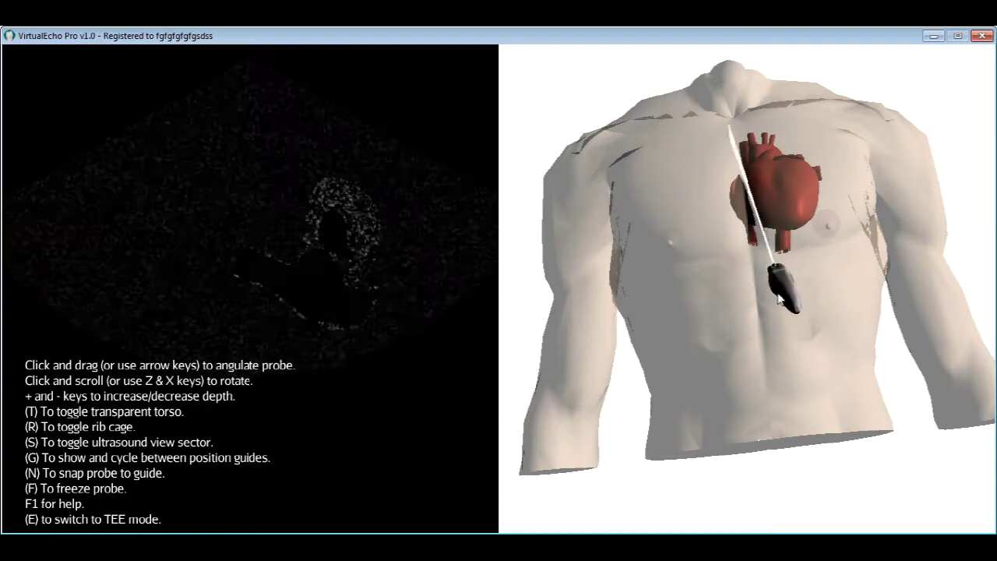
pyautogui.moveTo(783, 325); pyautogui.dragTo(731, 313)
pyautogui.moveTo(781, 281); pyautogui.dragTo(928, 209)
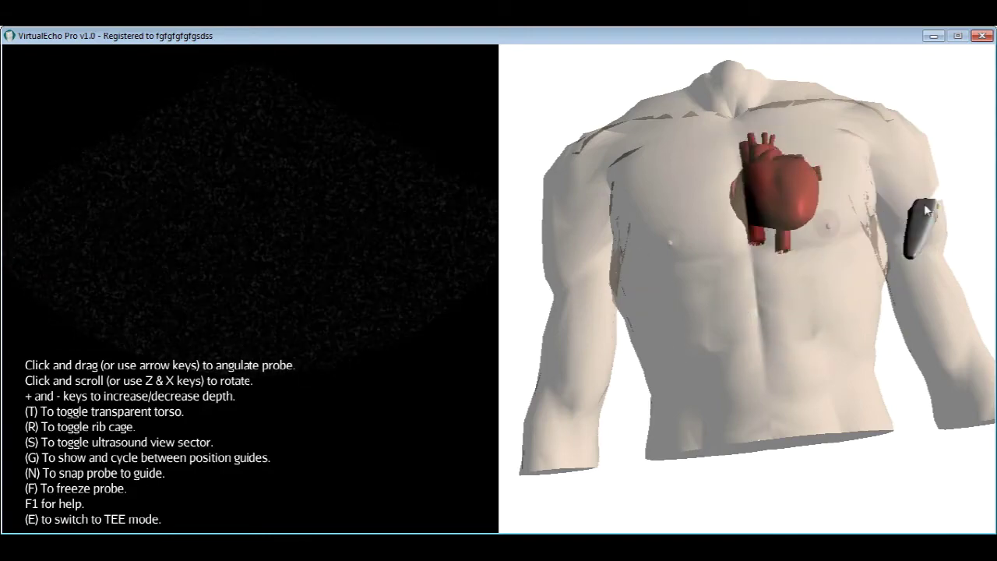
pyautogui.moveTo(863, 259); pyautogui.dragTo(753, 299)
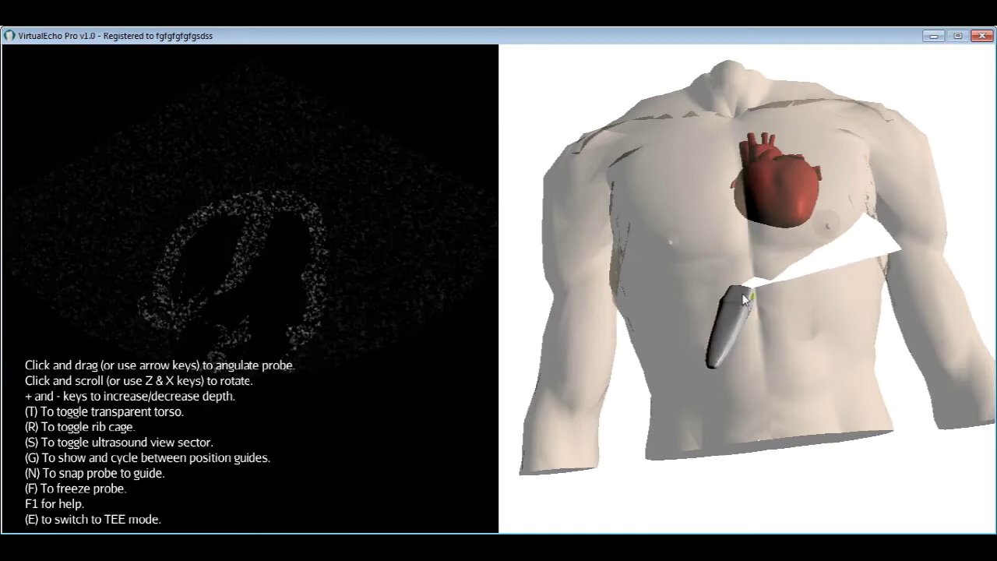
# Fine-tune the subcostal probe's position, rotation and tilt near the midline for a four-chamber view
pyautogui.moveTo(745, 296); pyautogui.dragTo(752, 278)
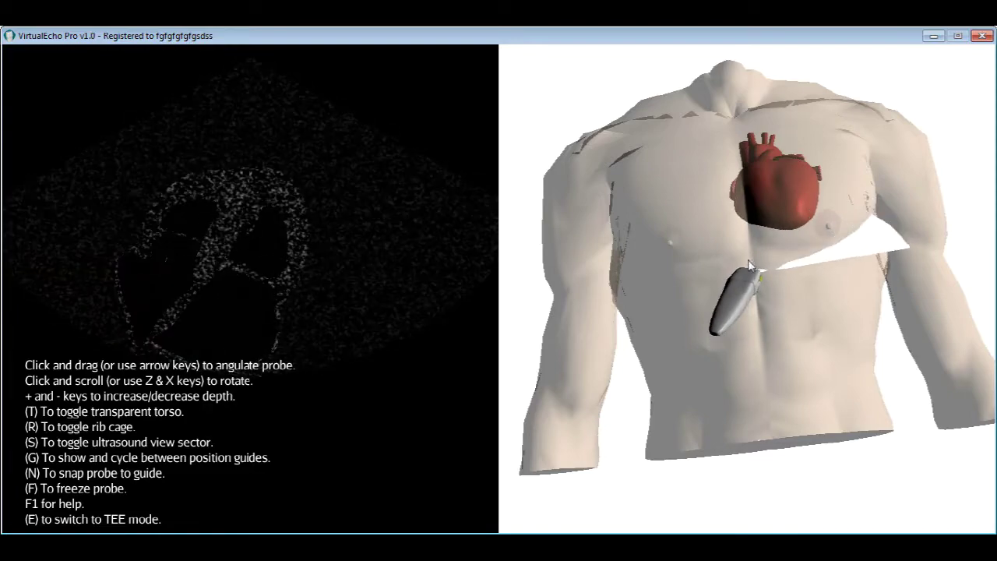
pyautogui.moveTo(749, 260); pyautogui.dragTo(748, 262)
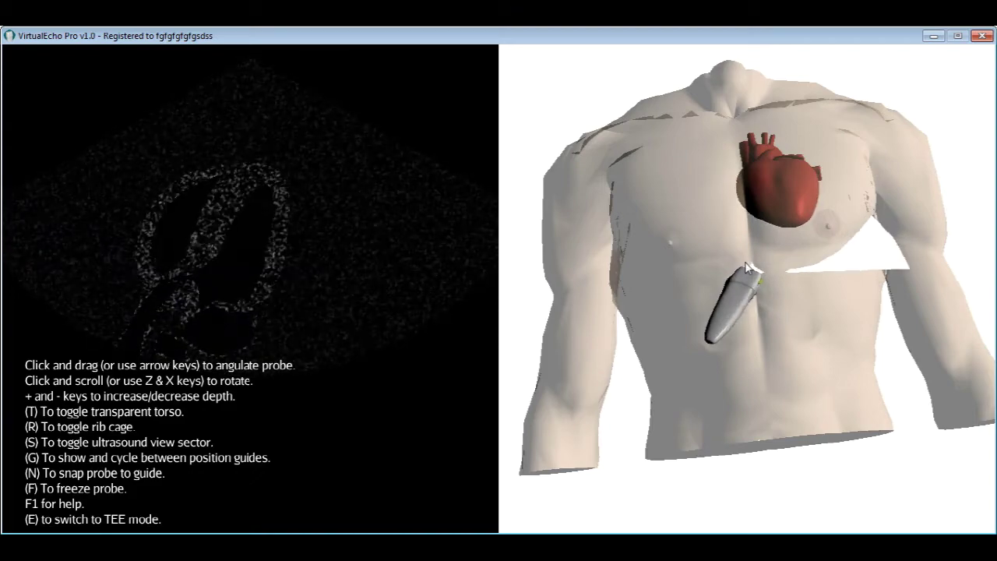
pyautogui.moveTo(751, 264); pyautogui.dragTo(751, 259)
pyautogui.scroll(5, 752, 260)
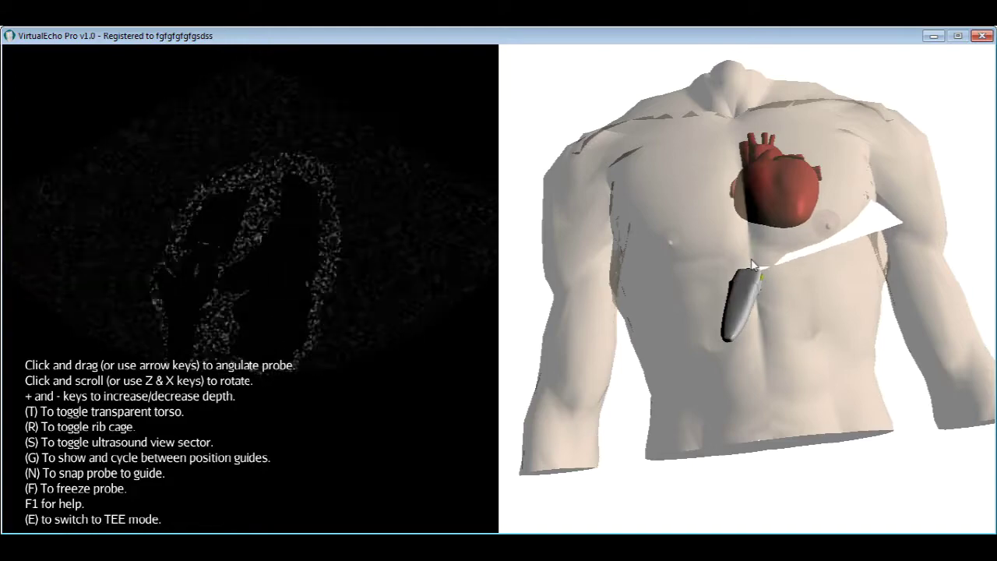
pyautogui.press('Up')
pyautogui.press('Up')
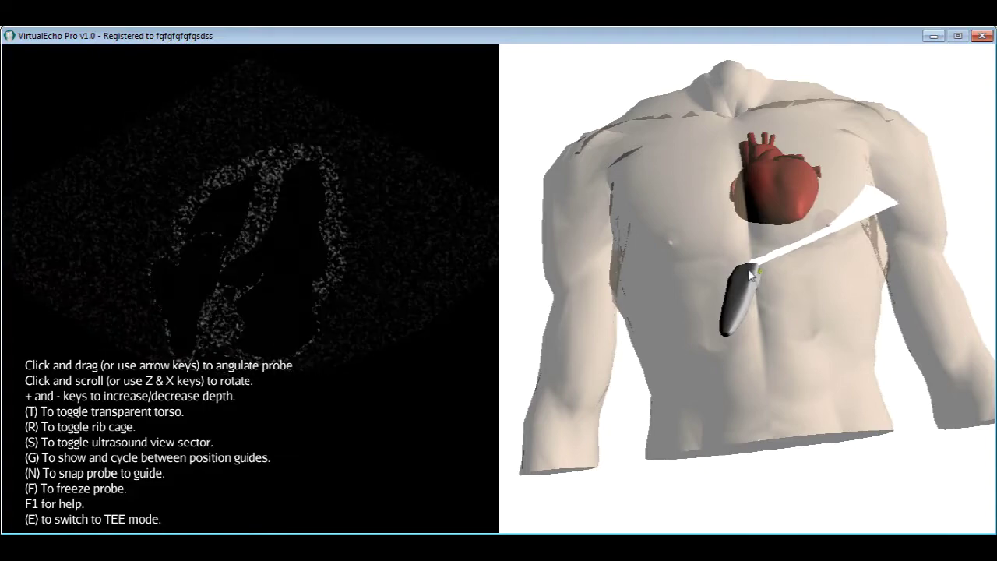
pyautogui.press('Up')
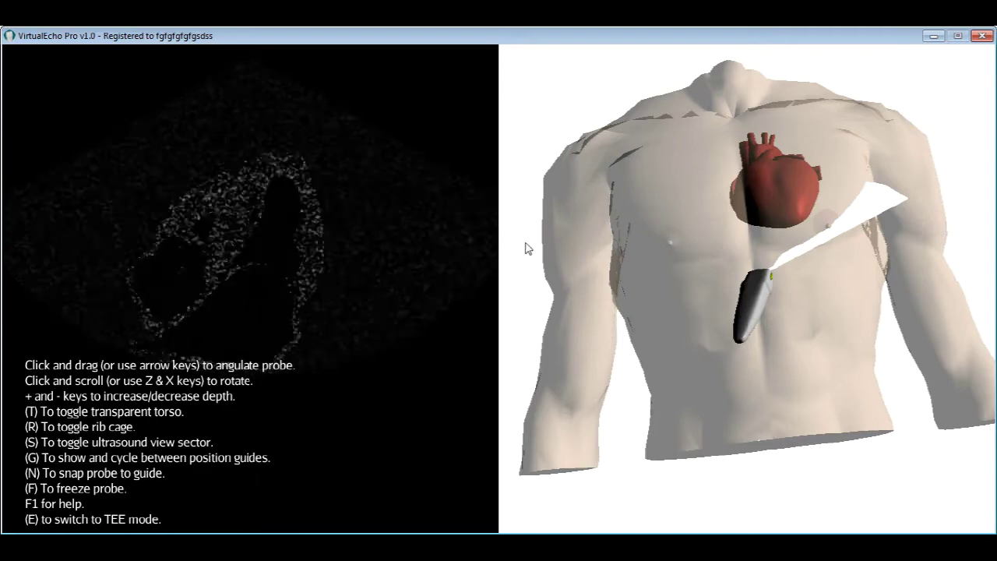
# Shift the subcostal probe slightly toward the patient's left and rotate its scan plane up toward the left shoulder
pyautogui.click(649, 291)
pyautogui.click(766, 275)
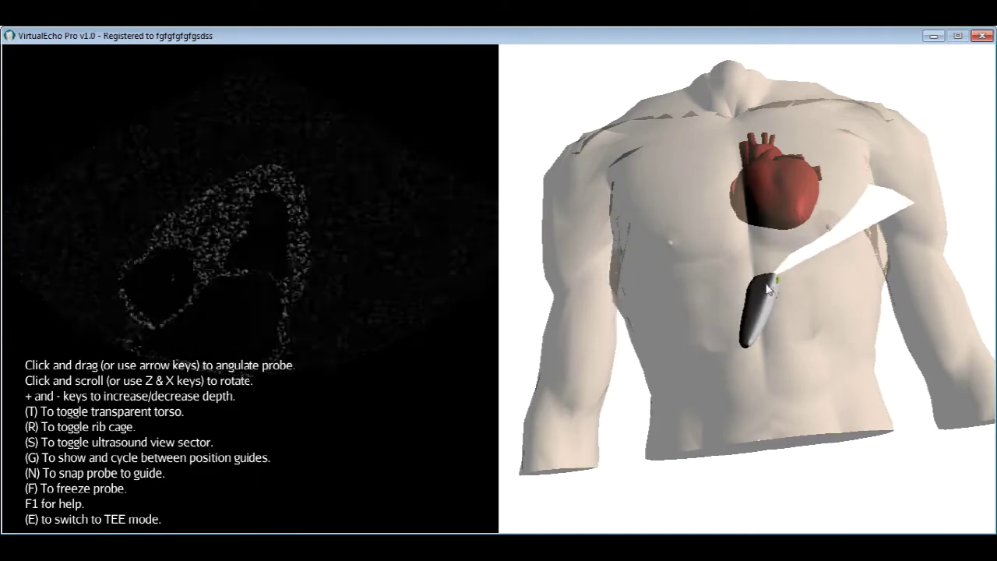
pyautogui.scroll(4, 764, 277)
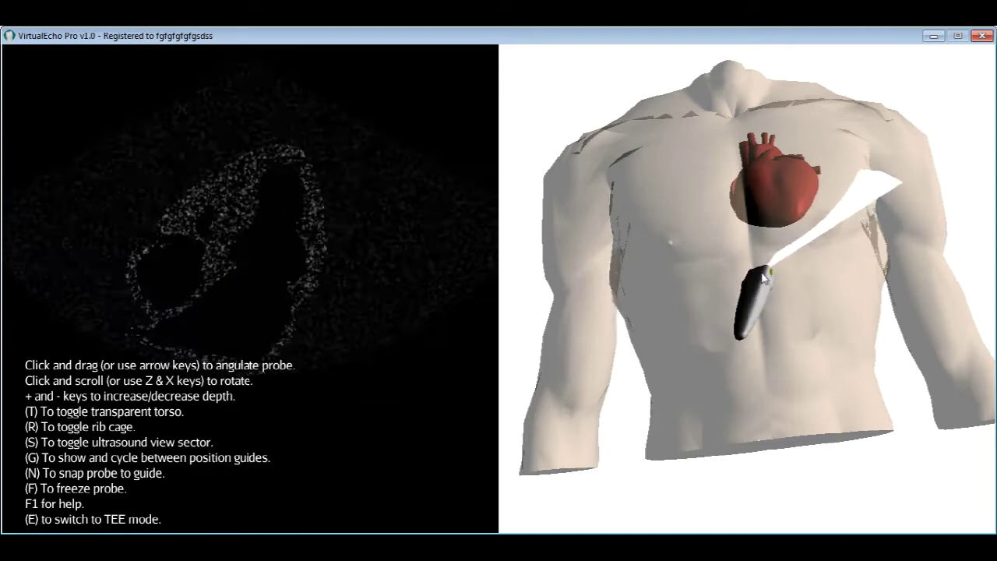
pyautogui.scroll(-1, 764, 277)
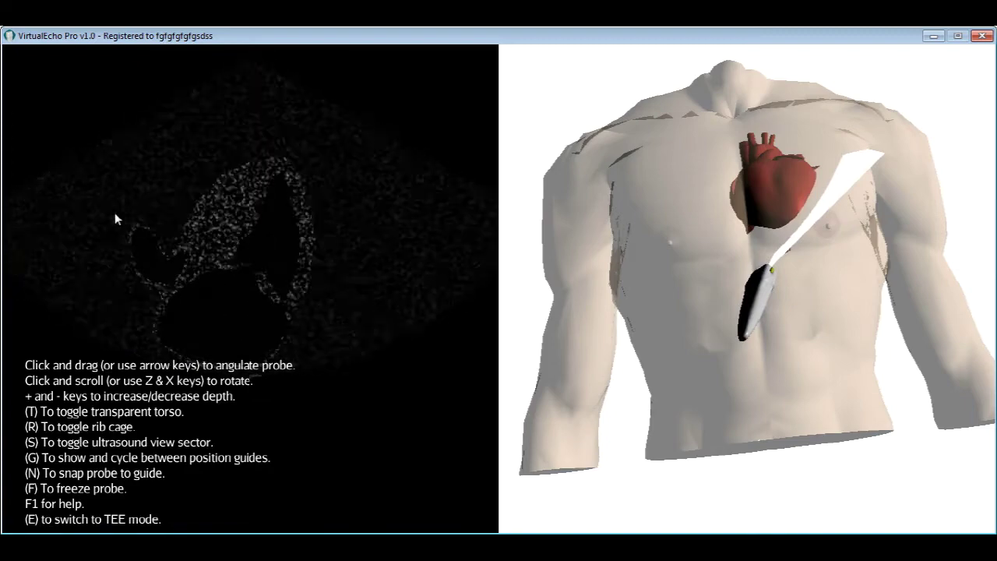
# Inspect the heart and rotated scan plane from above, below and the front with the probe near the left nipple
pyautogui.moveTo(247, 257); pyautogui.dragTo(335, 202, button='right')
pyautogui.moveTo(833, 218); pyautogui.dragTo(774, 209, button='right')
pyautogui.scroll(3, 700, 121)
pyautogui.moveTo(700, 121); pyautogui.dragTo(764, 148, button='right')
pyautogui.moveTo(645, 132); pyautogui.dragTo(646, 158, button='right')
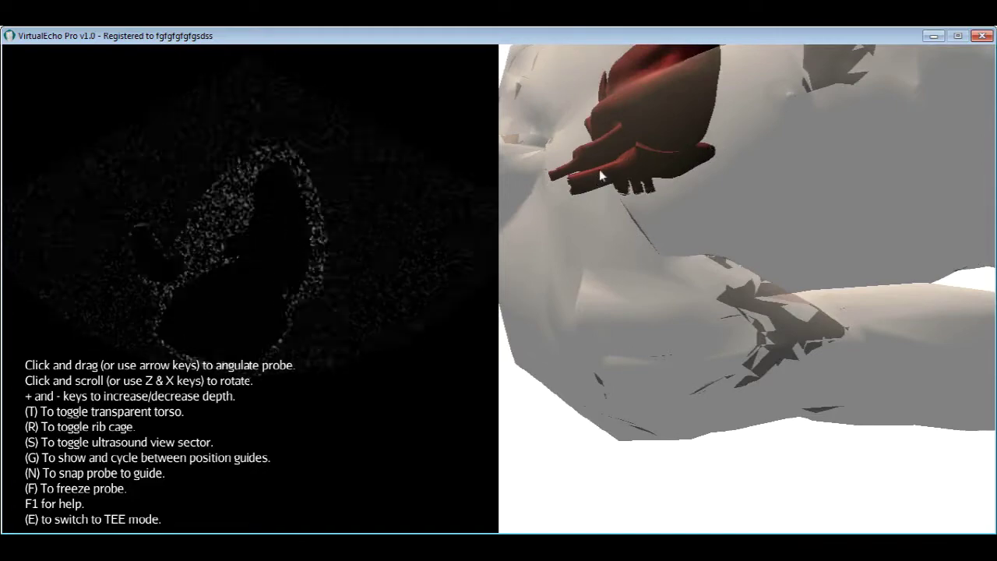
pyautogui.moveTo(724, 154); pyautogui.dragTo(880, 56, button='right')
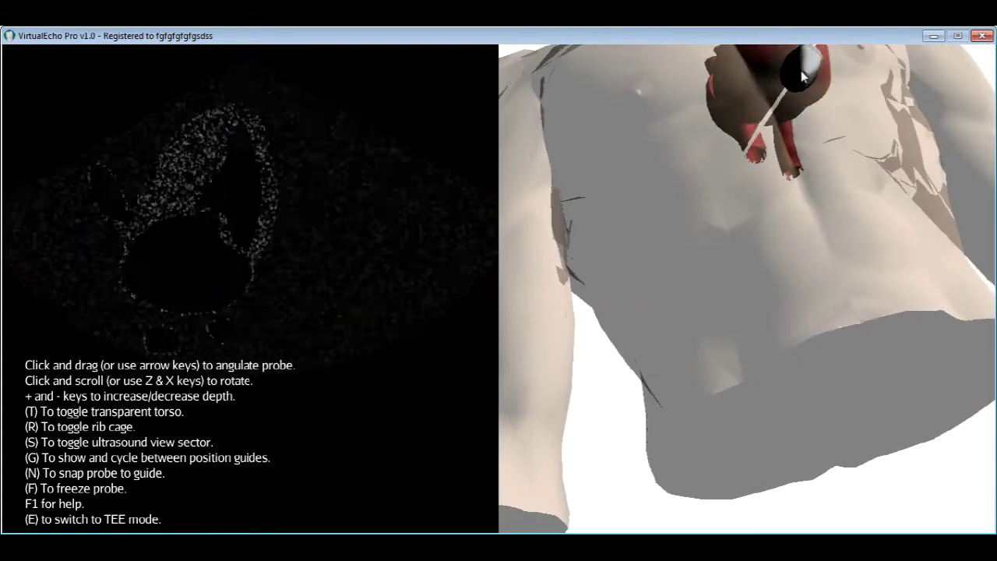
pyautogui.moveTo(801, 70); pyautogui.dragTo(827, 92)
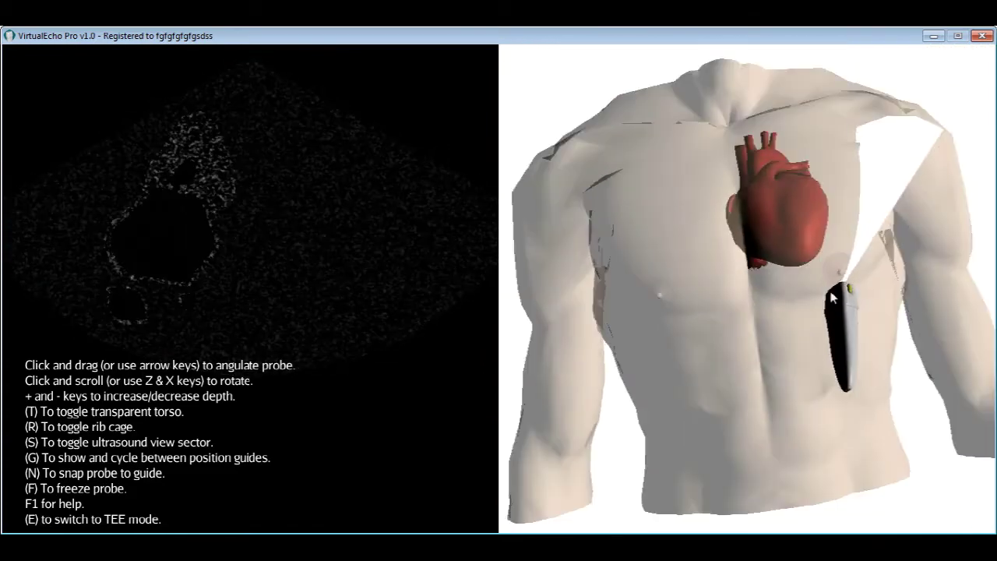
# Move the probe to the suprasternal notch and angulate it down toward the heart for an aortic arch view
pyautogui.moveTo(836, 336); pyautogui.dragTo(731, 122)
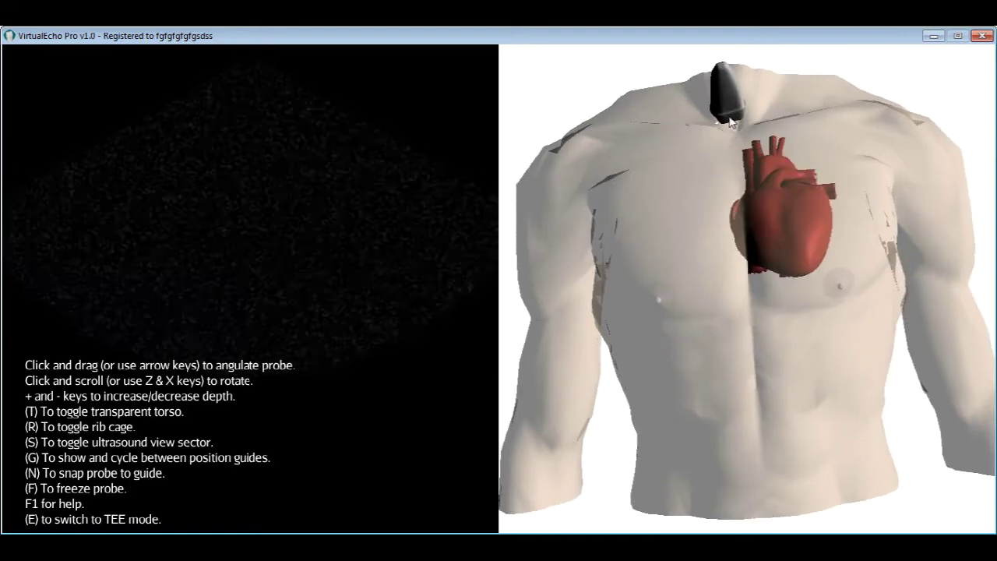
pyautogui.moveTo(731, 122); pyautogui.dragTo(773, 107)
pyautogui.moveTo(772, 107); pyautogui.dragTo(815, 62, button='right')
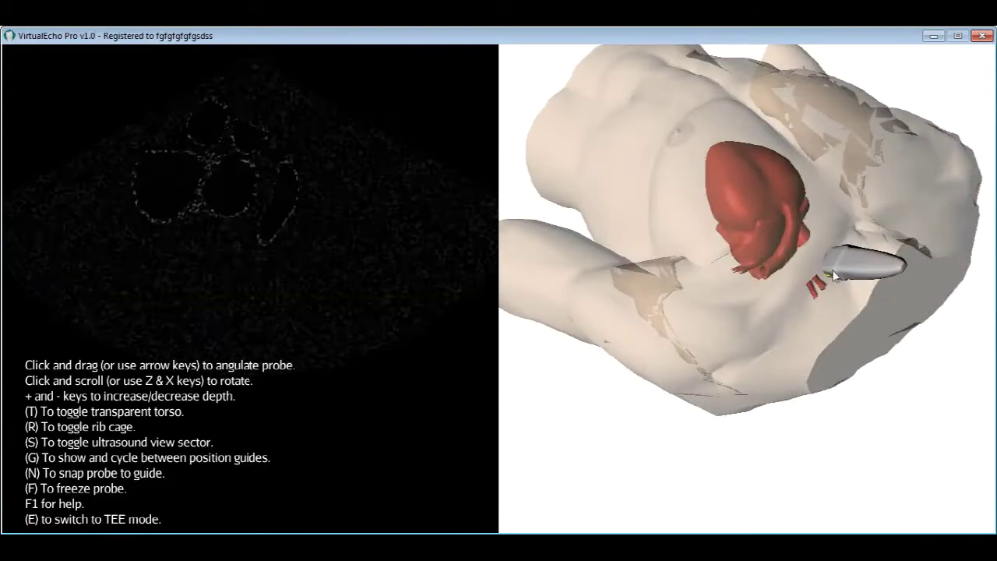
pyautogui.moveTo(663, 250); pyautogui.dragTo(955, 177, button='right')
pyautogui.moveTo(721, 220); pyautogui.dragTo(963, 288, button='right')
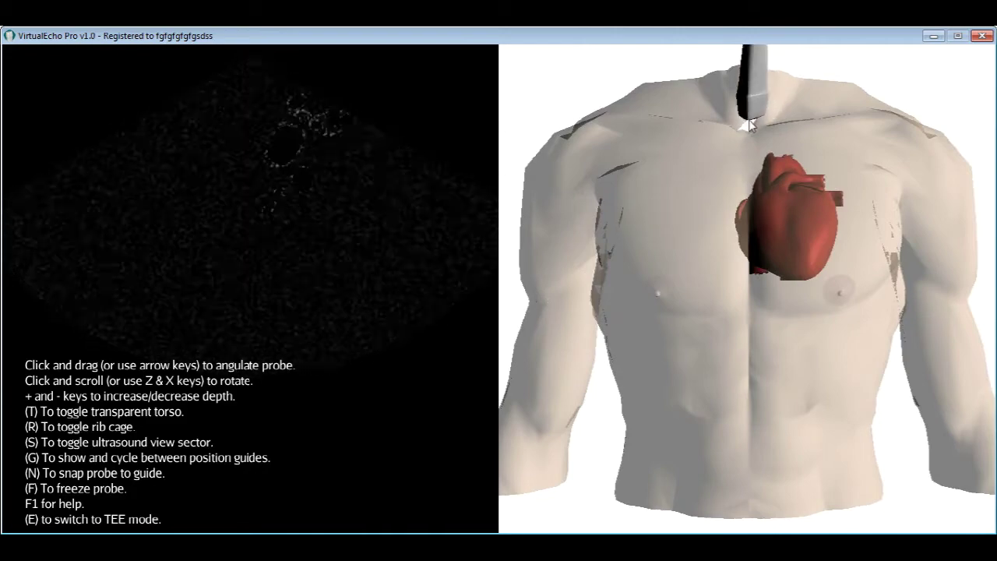
pyautogui.moveTo(749, 120)
pyautogui.mouseDown()
pyautogui.moveTo(757, 109)
pyautogui.moveTo(753, 120)
pyautogui.mouseUp()
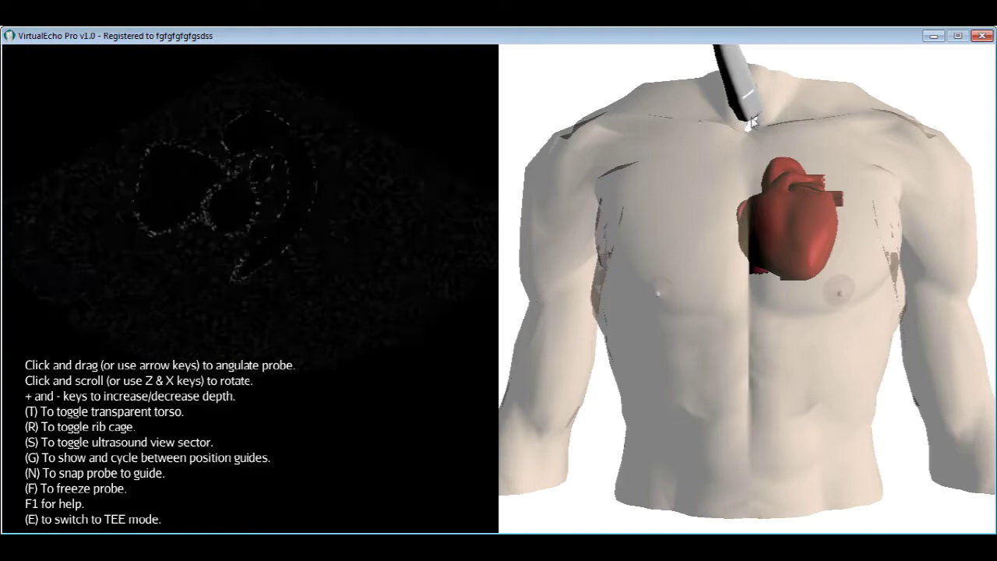
# Examine the suprasternal scan plane through the great vessels from above the patient's neck, close up
pyautogui.moveTo(261, 276); pyautogui.dragTo(172, 367)
pyautogui.moveTo(958, 320); pyautogui.dragTo(871, 251)
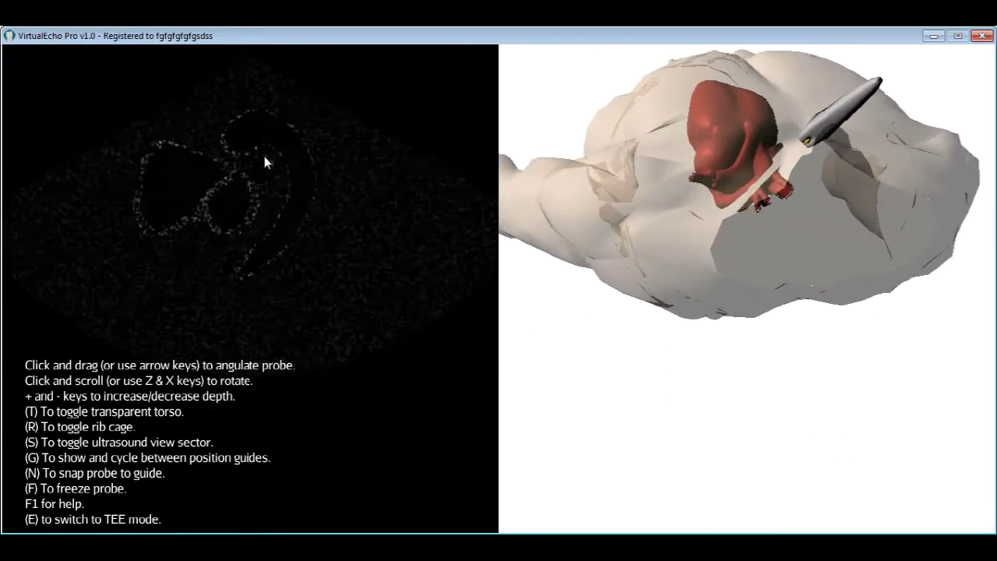
pyautogui.moveTo(748, 327); pyautogui.dragTo(735, 203)
pyautogui.scroll(2, 735, 203)
pyautogui.moveTo(846, 107); pyautogui.dragTo(763, 202)
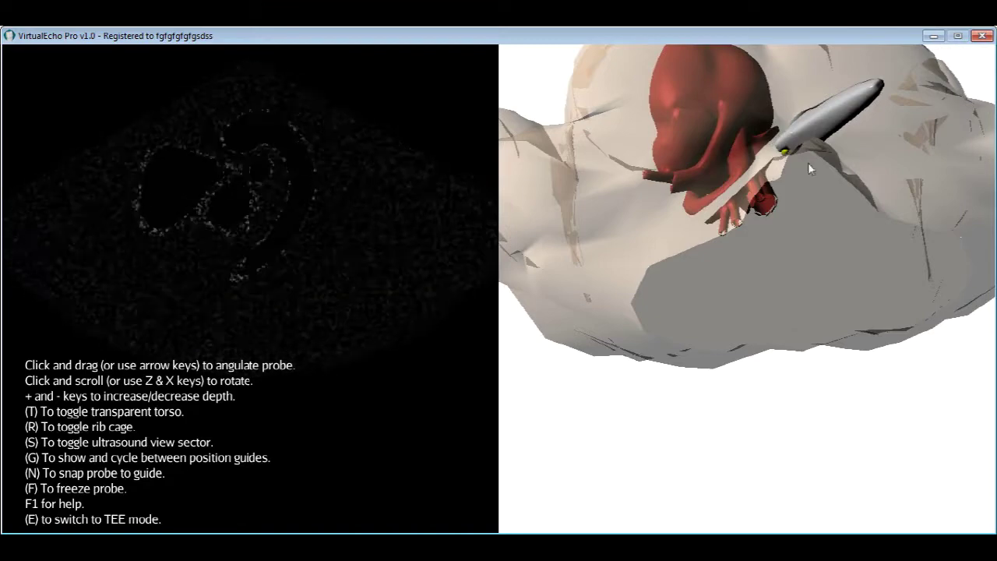
# Shift and re-angulate the suprasternal probe, rotating its scan plane slightly to refine the aortic arch view
pyautogui.moveTo(869, 153); pyautogui.dragTo(823, 189)
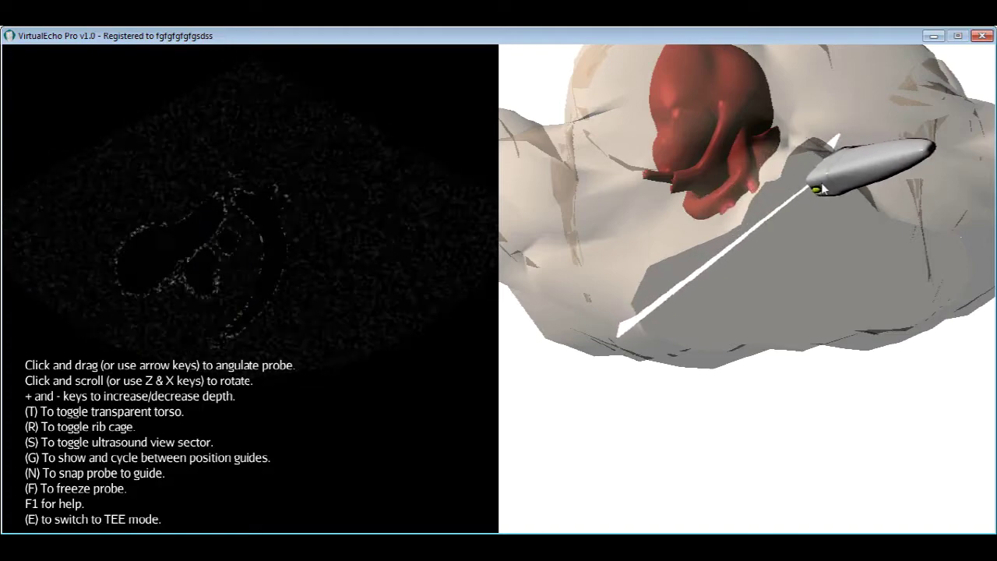
pyautogui.scroll(-2, 821, 182)
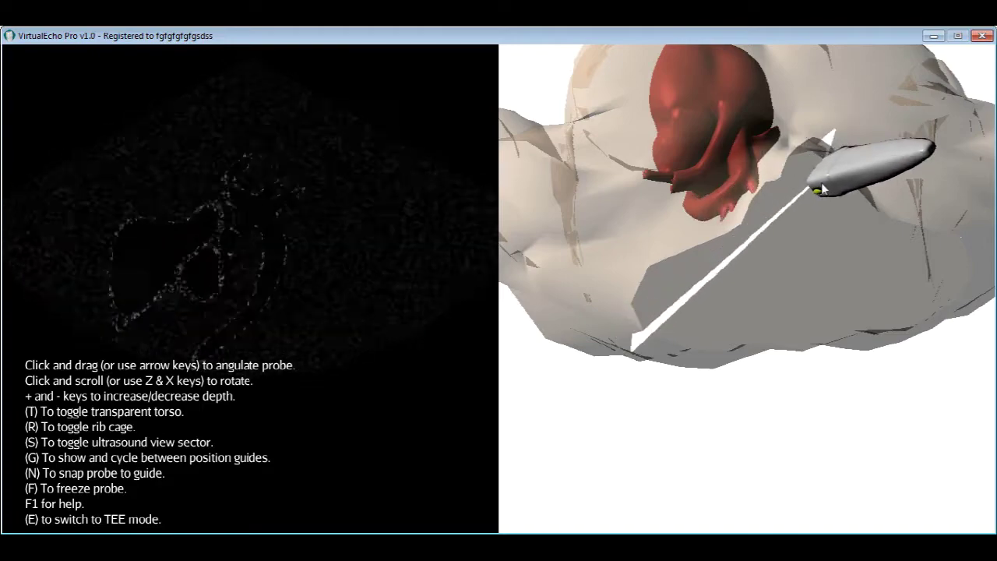
pyautogui.moveTo(822, 184); pyautogui.dragTo(821, 182)
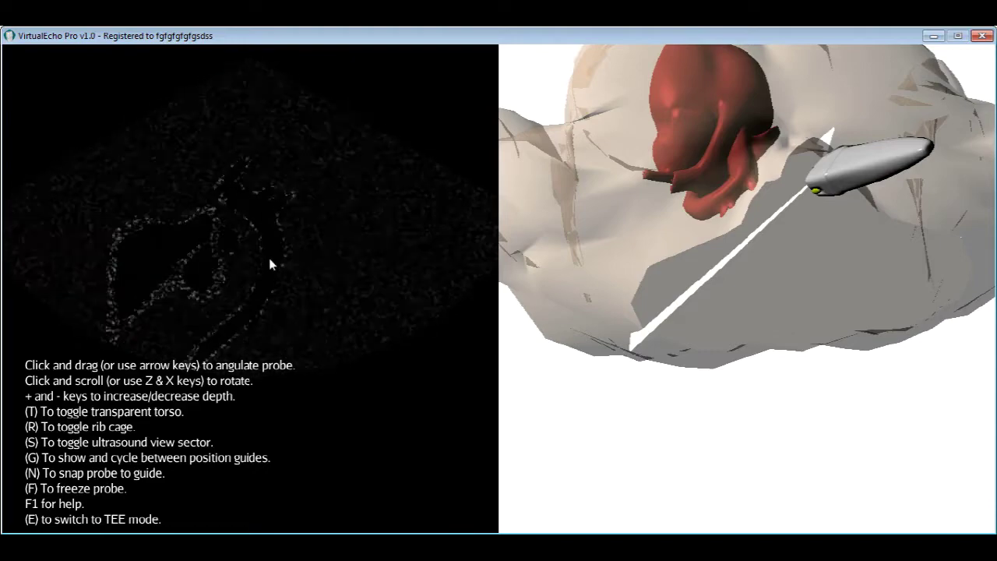
# Turn the torso back to a front view and unfreeze the probe to move it away from the suprasternal notch
pyautogui.click(677, 271)
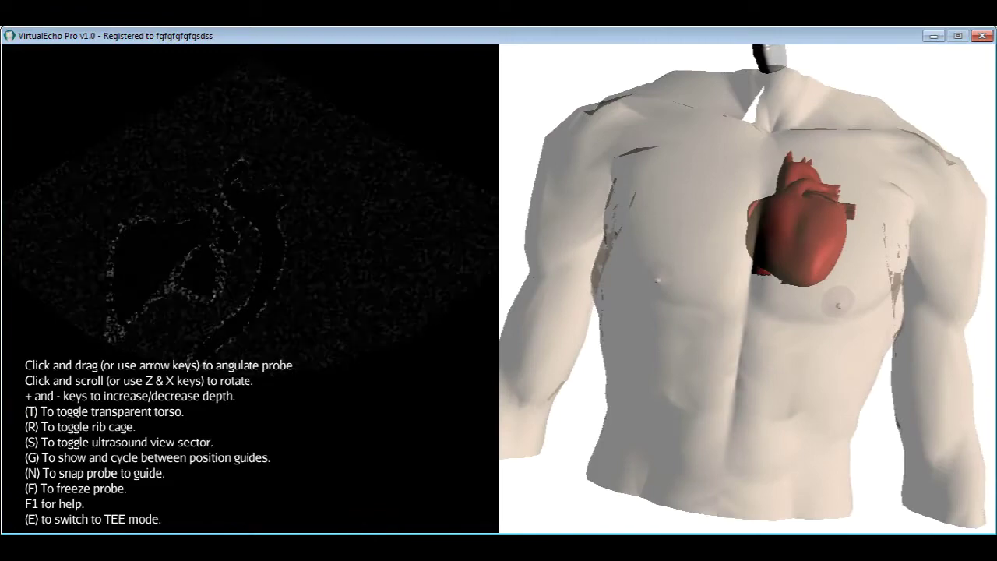
pyautogui.moveTo(797, 282); pyautogui.dragTo(758, 272)
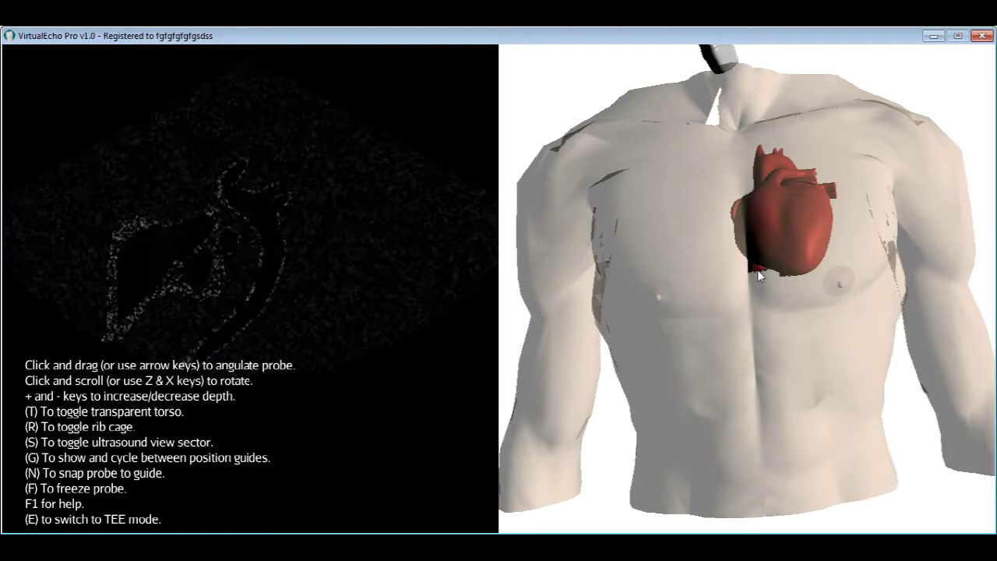
pyautogui.press('f')
pyautogui.moveTo(722, 209); pyautogui.dragTo(752, 189)
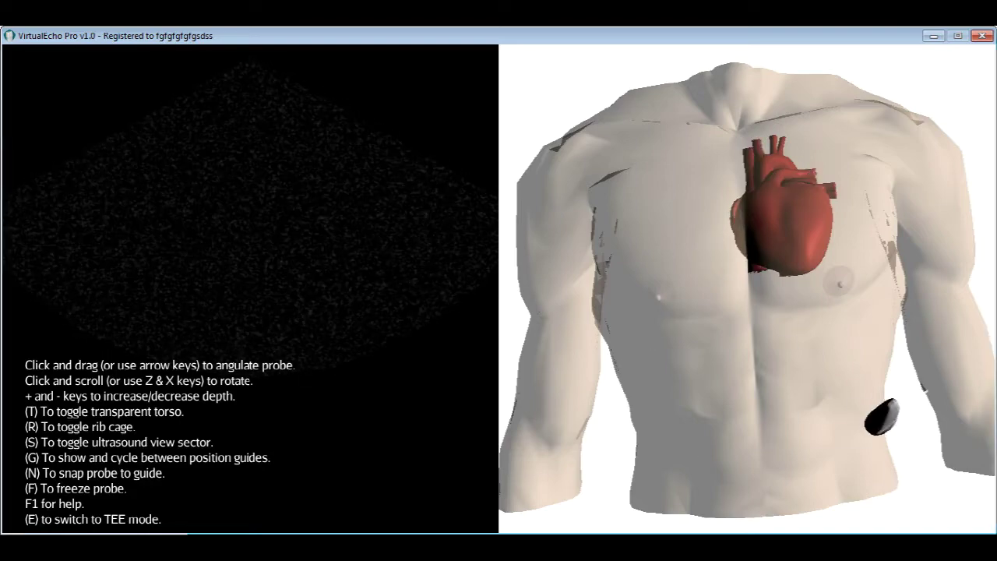
pyautogui.click(837, 547)
pyautogui.rightClick(818, 499)
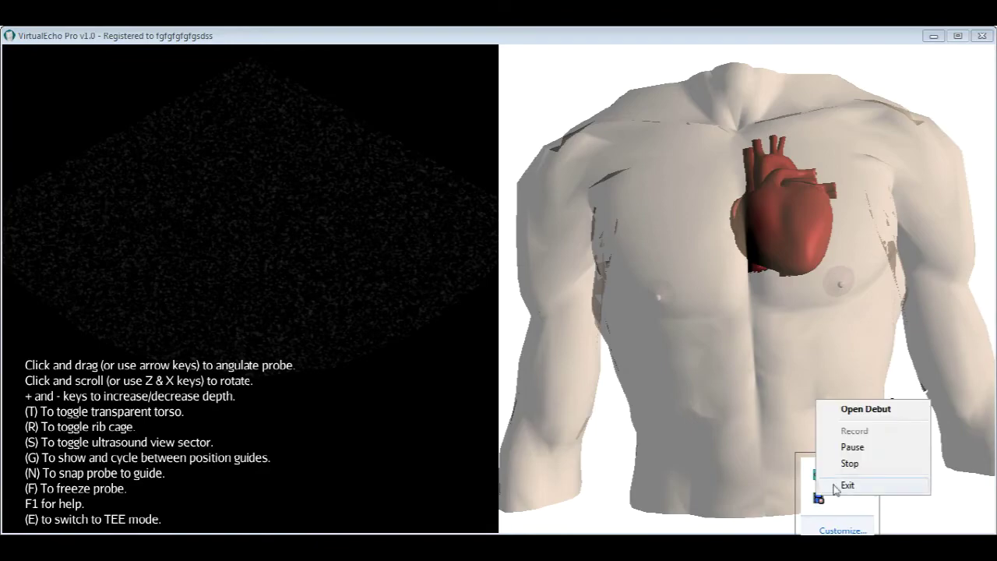